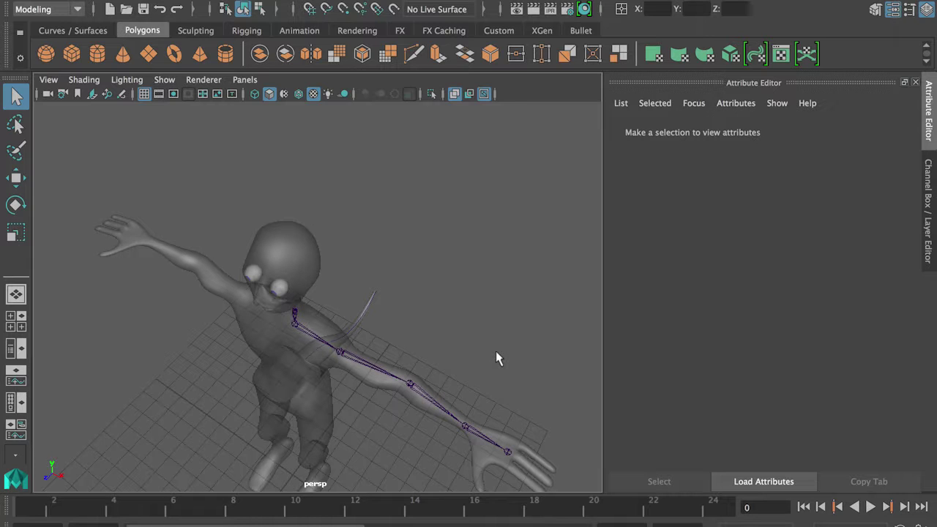
alt+drag(472, 276, 420, 294)
alt+drag(429, 234, 388, 292)
alt+right_drag(388, 293, 482, 307)
alt+middle_drag(450, 300, 366, 366)
alt+drag(366, 372, 356, 410)
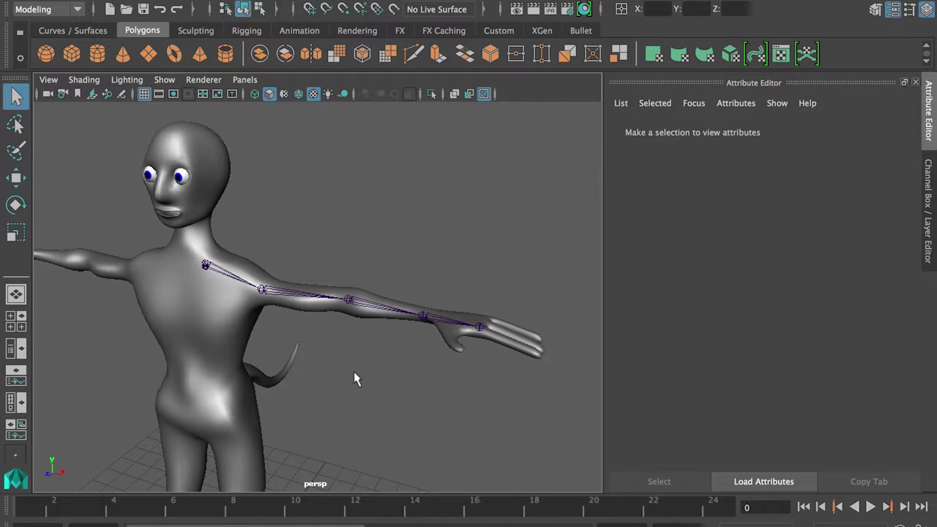
Duplicate the left shoulder joint chain and expand ClavJntLeft in the Outliner to reveal both shoulder chains.
click(261, 291)
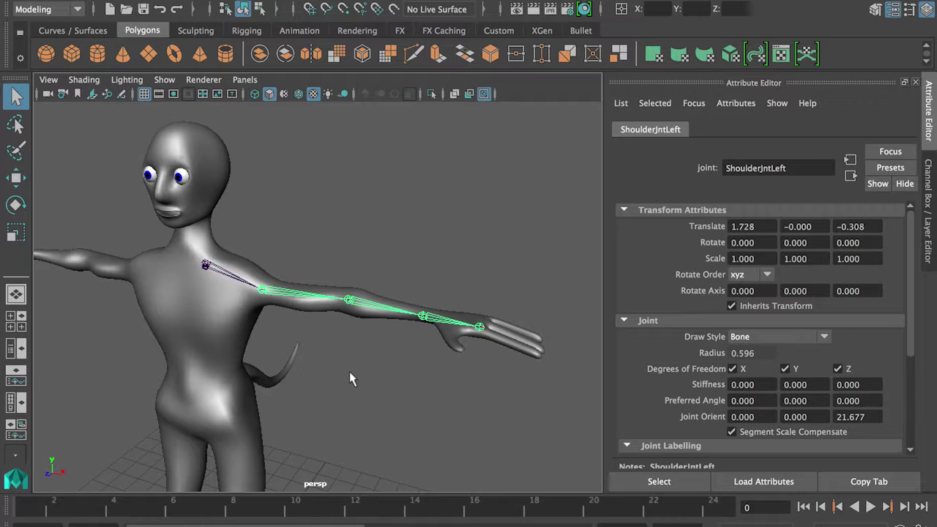
key(ctrl+d)
click(19, 348)
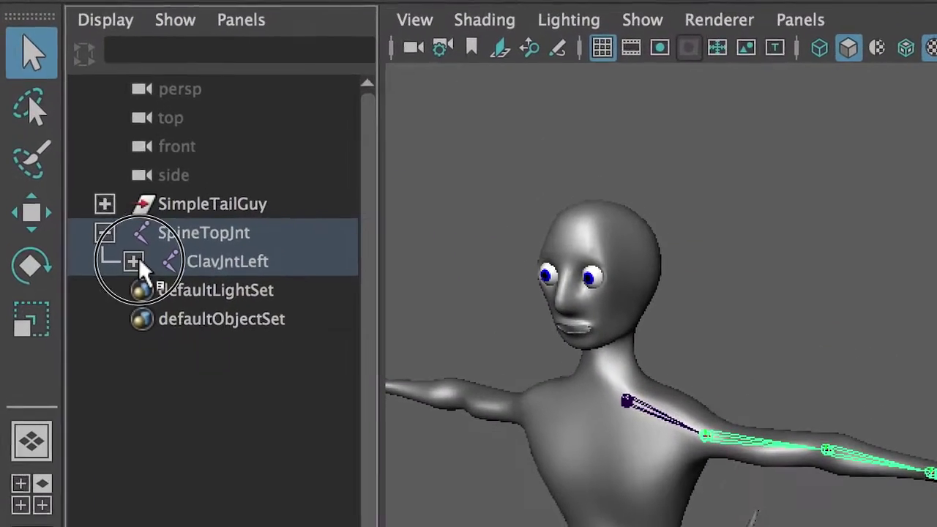
click(69, 204)
Rename the duplicated shoulder, elbow and wrist joints as ShoulderJntLeftIK, ElbowJntLeftIK and WristJntLeftIK.
click(276, 292)
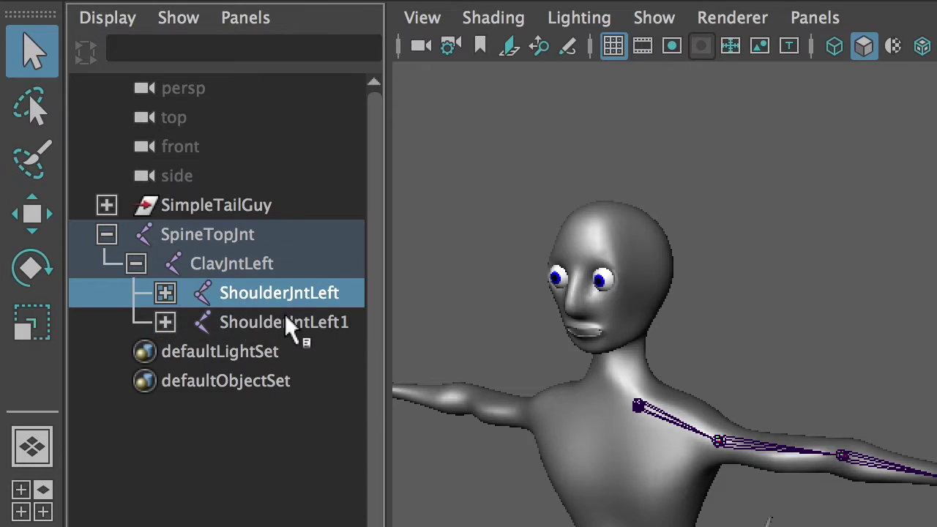
click(284, 319)
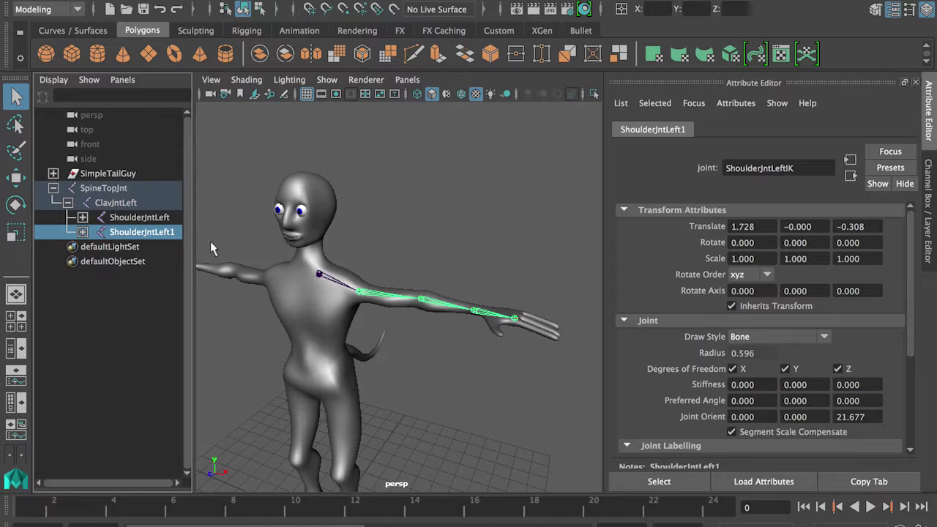
key(Return)
key(Down)
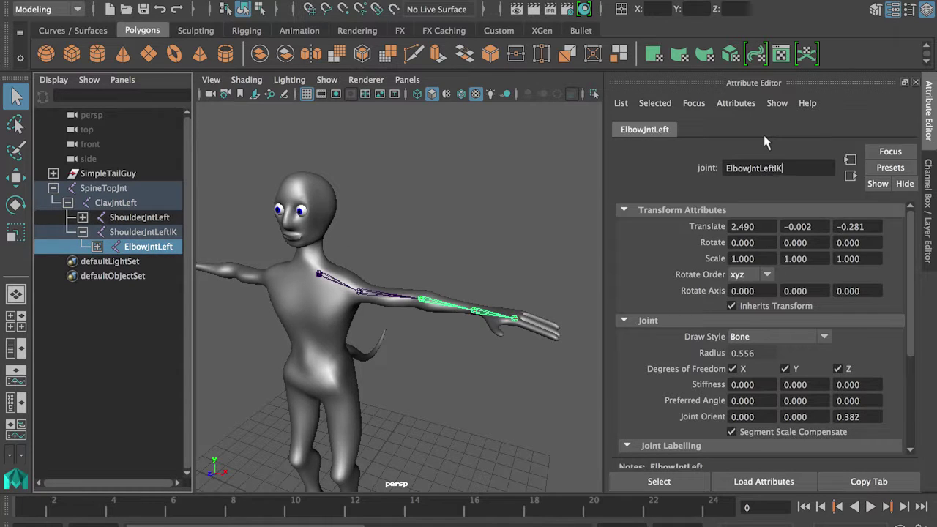
key(Return)
key(Down)
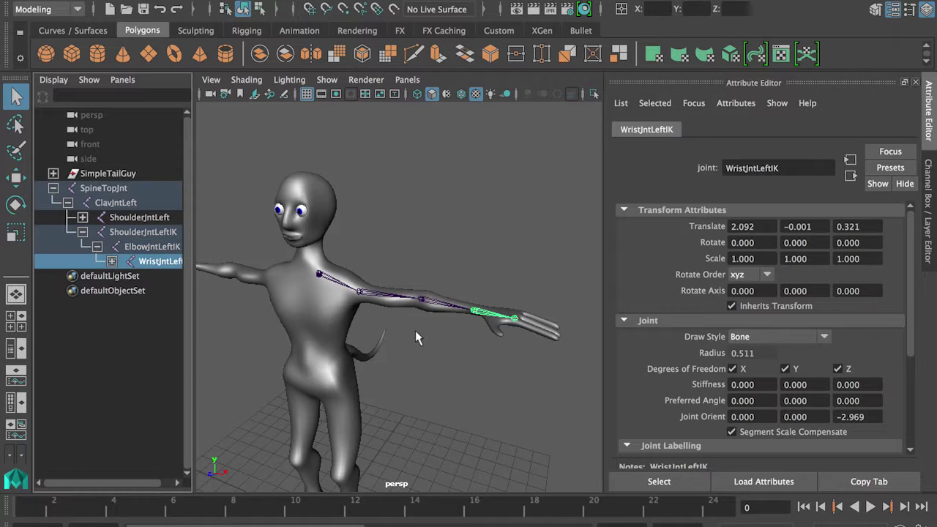
Move the ShoulderJntLeftIK chain backward, away from the original arm, to about −3.976 in Translate Z.
click(156, 234)
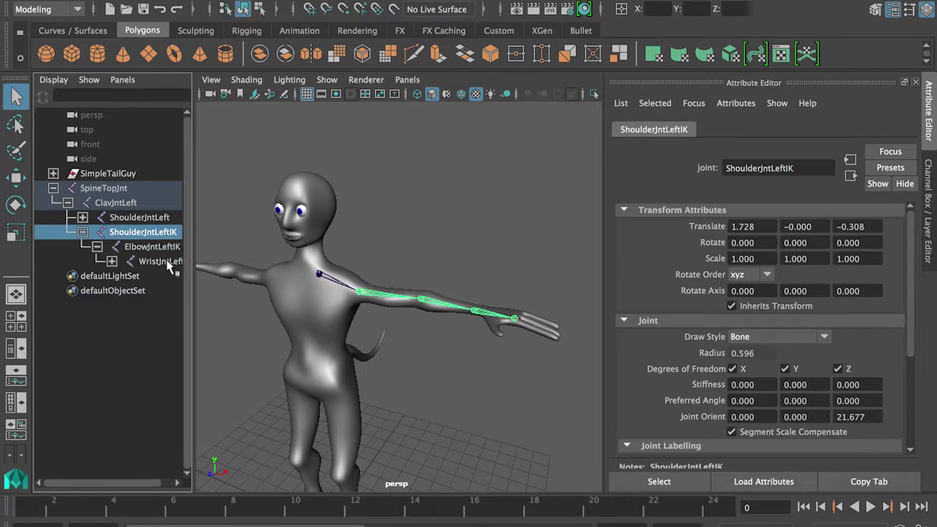
click(165, 261)
click(154, 235)
key(w)
drag(339, 305, 380, 281)
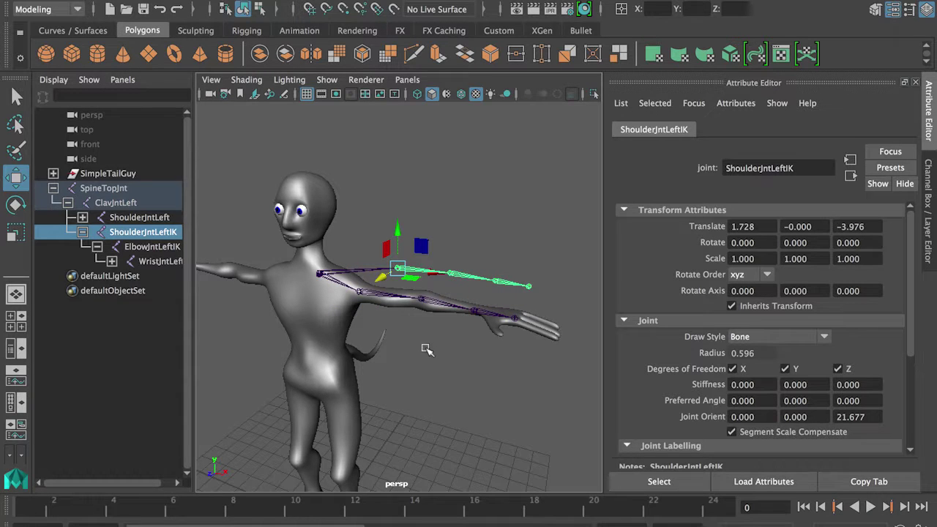
alt+drag(427, 350, 407, 350)
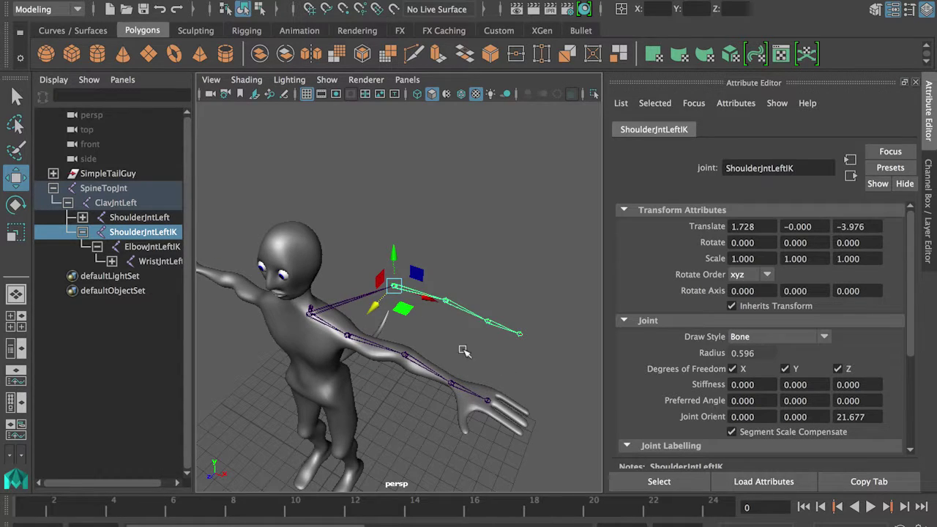
click(360, 245)
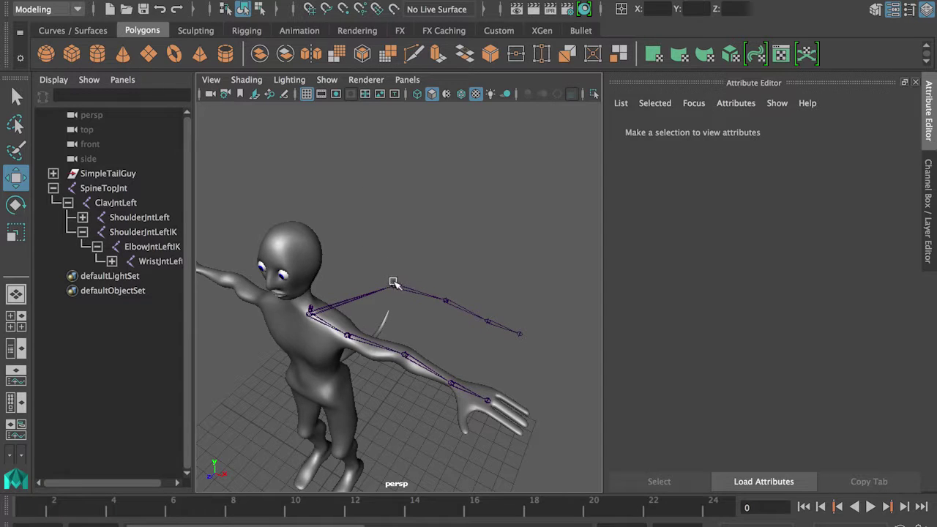
Create an IK handle with the Rotate-Plane Solver from the IK shoulder joint to the IK wrist joint.
click(246, 30)
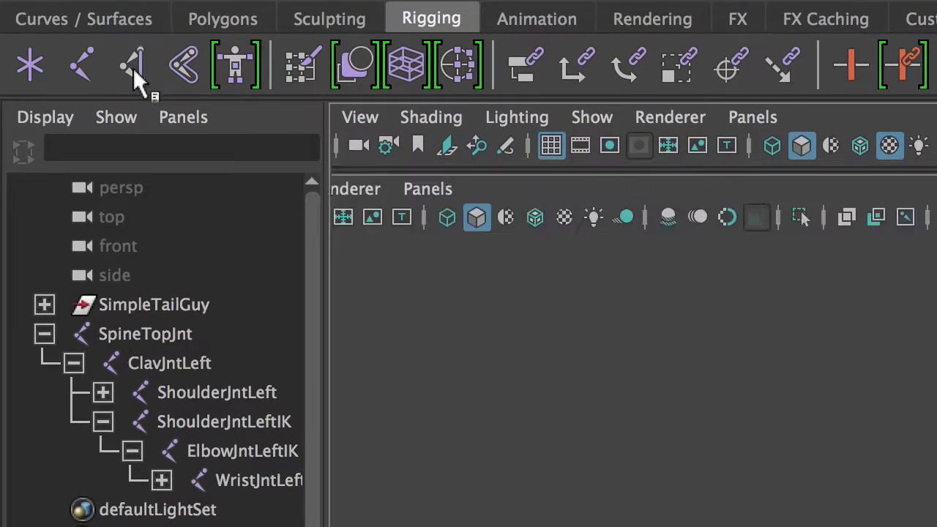
double_click(133, 67)
click(350, 235)
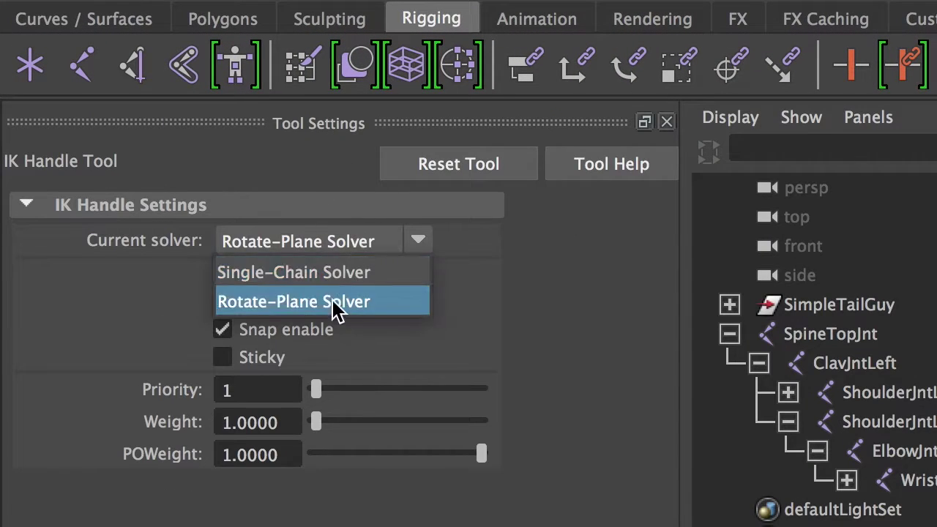
click(387, 302)
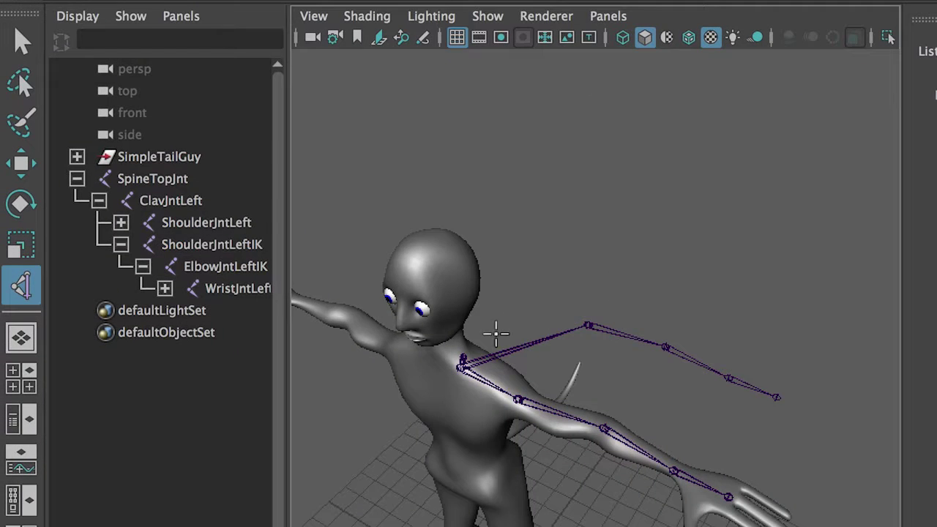
click(590, 326)
click(732, 378)
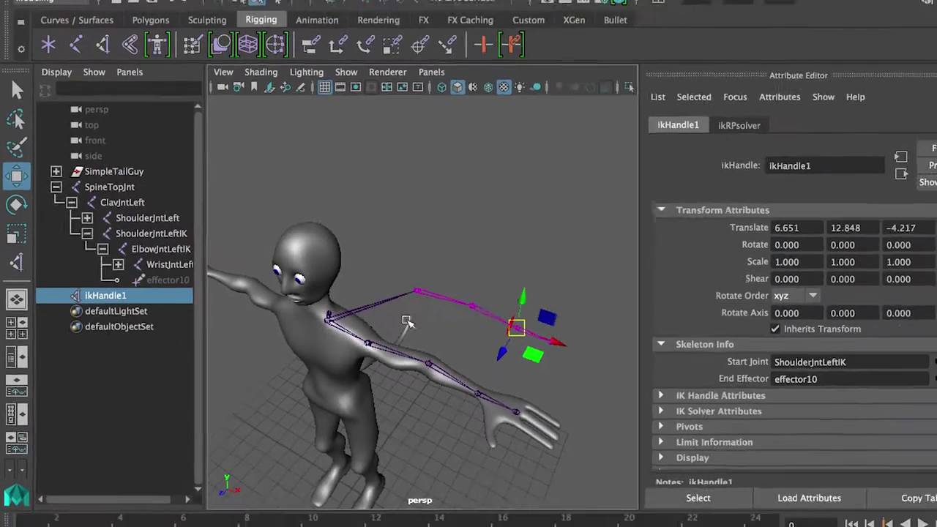
Show IK handles in the viewport and select the handle at the IK wrist with the Move tool.
click(424, 41)
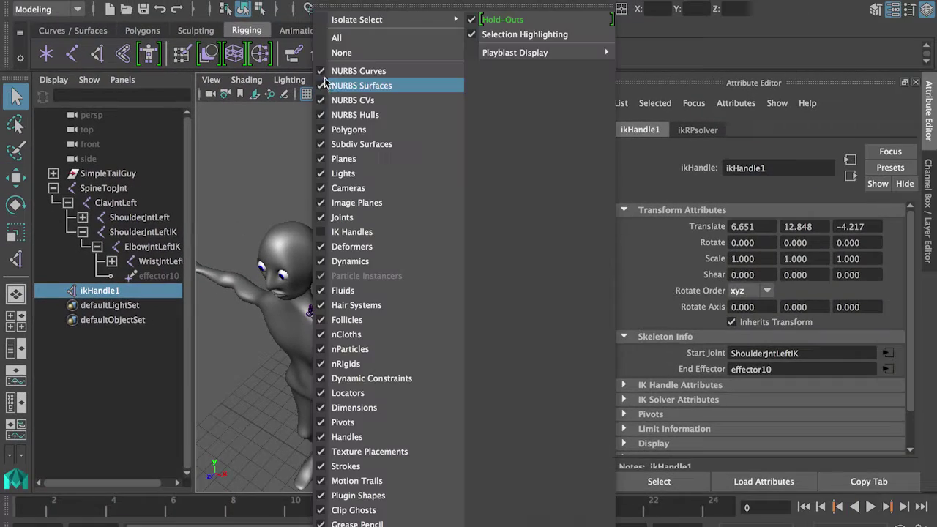
click(351, 233)
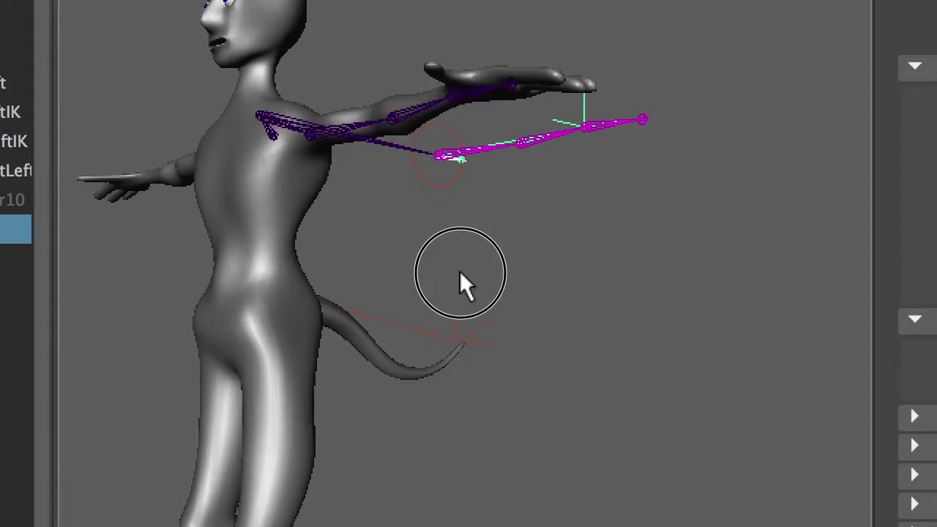
alt+drag(460, 270, 617, 295)
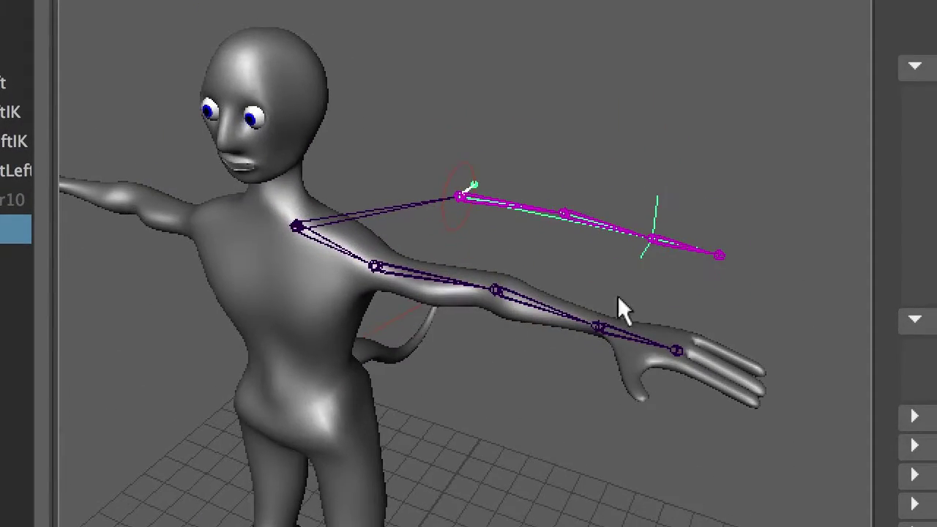
click(659, 206)
alt+drag(688, 346, 676, 316)
key(w)
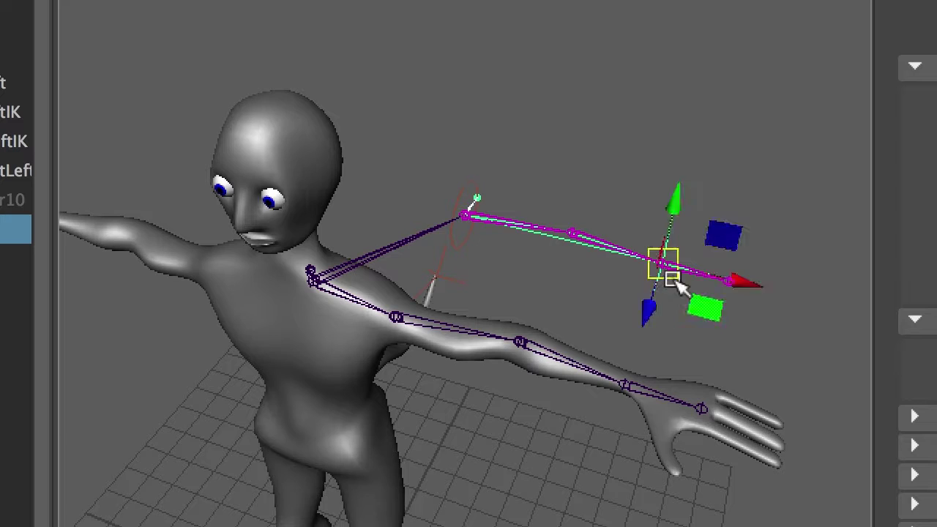
Draw a NURBS circle on the ground grid in front of the IK arm chain.
mouse_move(709, 359)
mouse_down()
mouse_move(614, 343)
mouse_move(741, 349)
mouse_move(658, 337)
mouse_move(710, 360)
mouse_up()
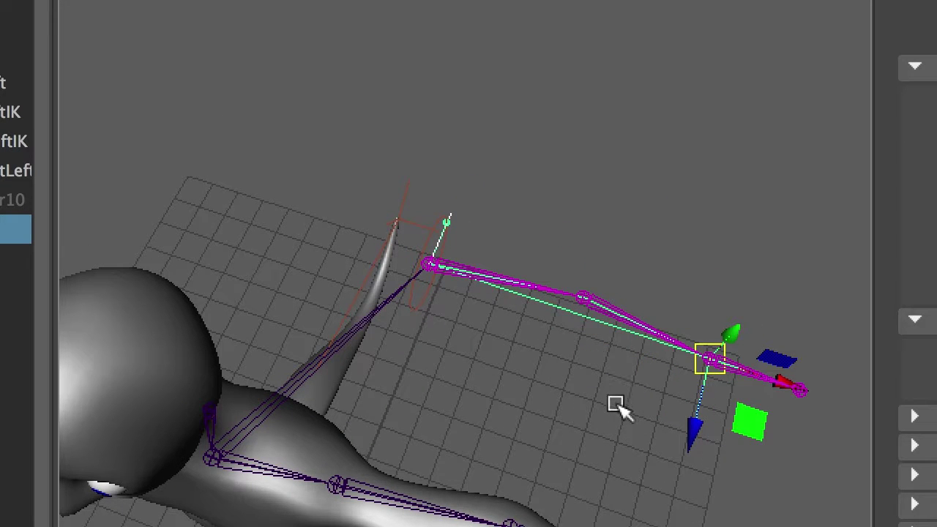
drag(509, 358, 554, 372)
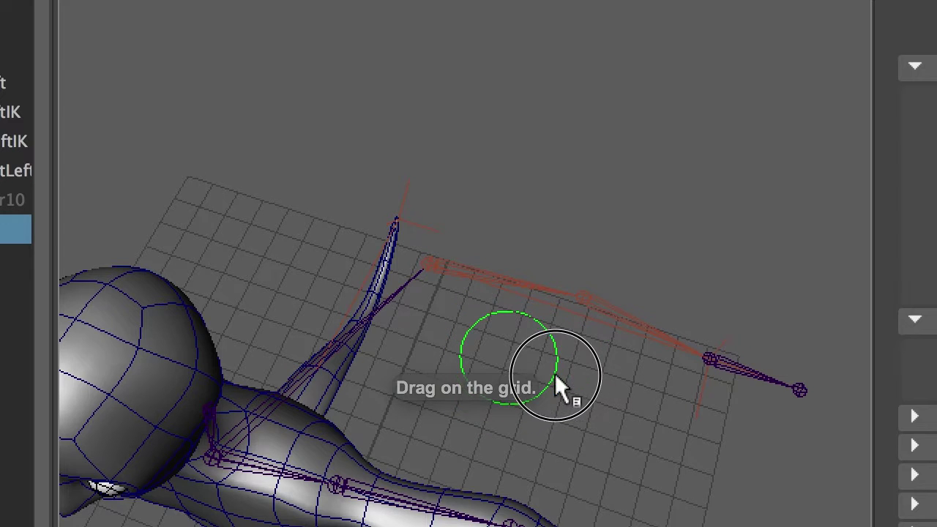
click(554, 372)
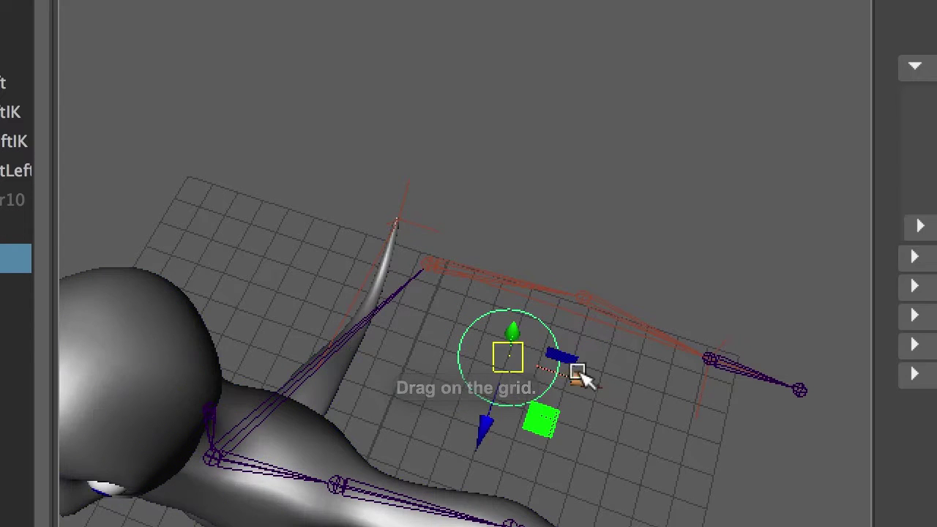
Move the circle's front control vertices inward and outward to shape a mitten-like hand outline, and return to object mode.
right_drag(550, 395, 398, 83)
drag(549, 423, 520, 372)
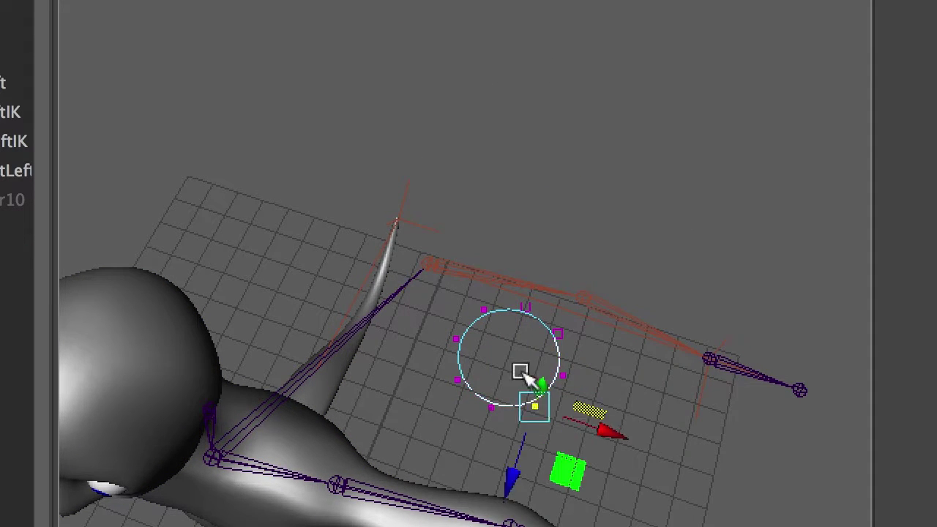
drag(536, 407, 510, 377)
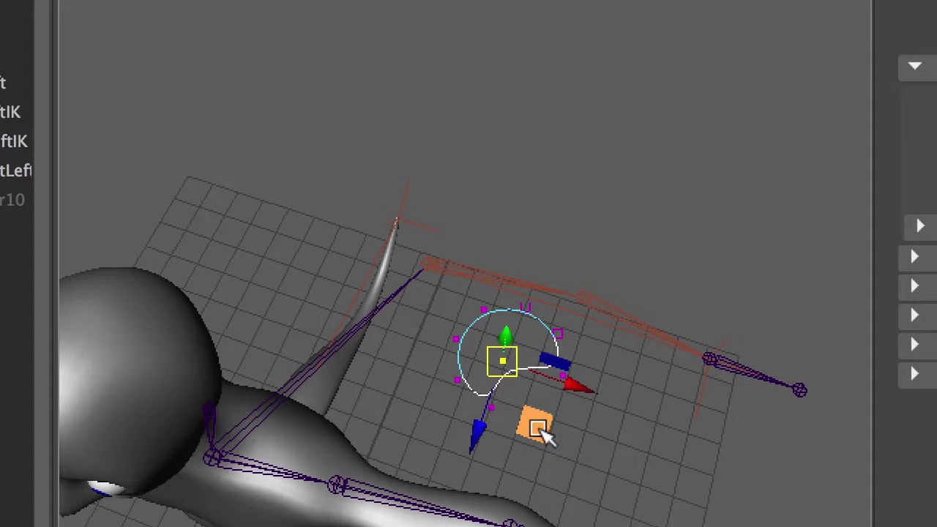
drag(535, 423, 512, 398)
click(564, 376)
drag(577, 389, 561, 412)
click(491, 408)
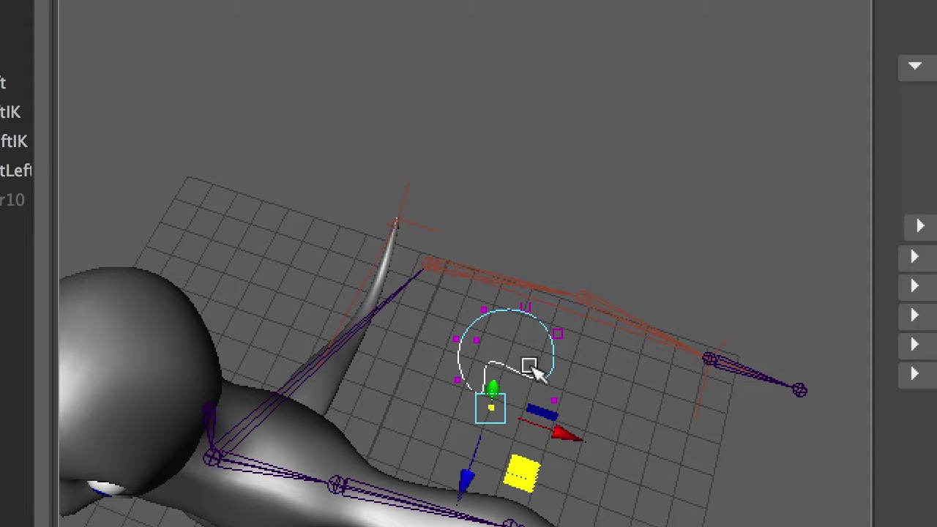
right_drag(569, 381, 440, 110)
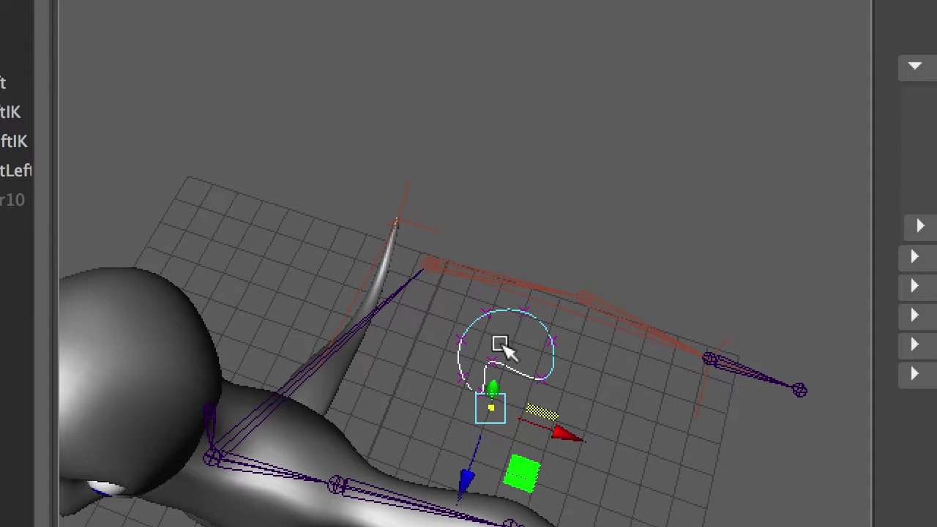
right_drag(505, 371, 651, 30)
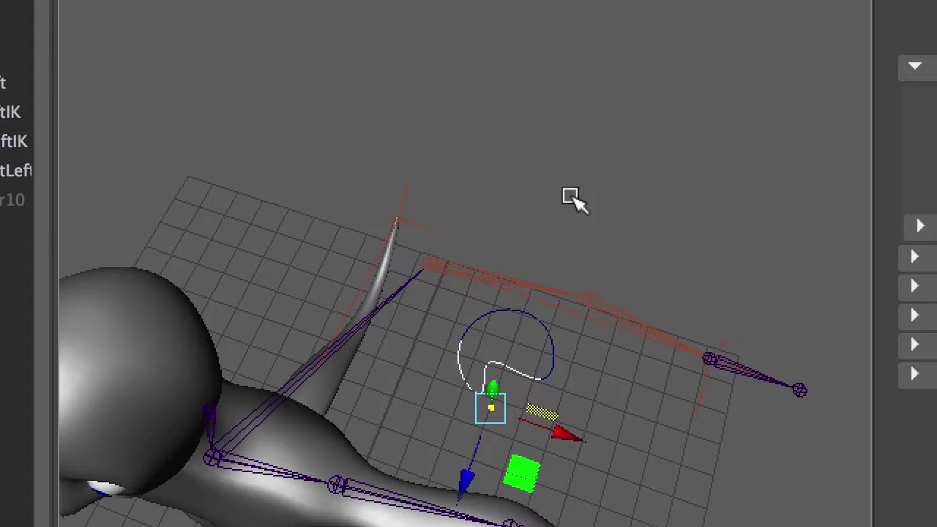
Move the hand-shaped curve up around the IK hand joints, to about X 7.634, Y 12.848, Z −4.056.
click(518, 362)
alt+drag(617, 422, 663, 382)
click(506, 398)
drag(506, 396, 529, 146)
drag(609, 246, 860, 282)
alt+drag(773, 366, 557, 358)
drag(617, 464, 410, 260)
alt+drag(534, 439, 754, 441)
drag(799, 216, 874, 236)
alt+drag(798, 289, 767, 350)
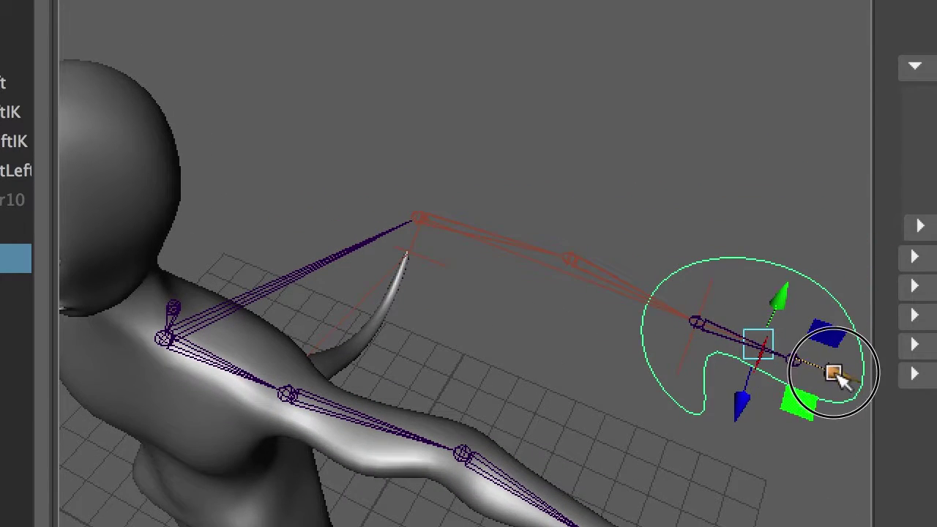
drag(770, 408, 757, 432)
alt+drag(769, 476, 740, 468)
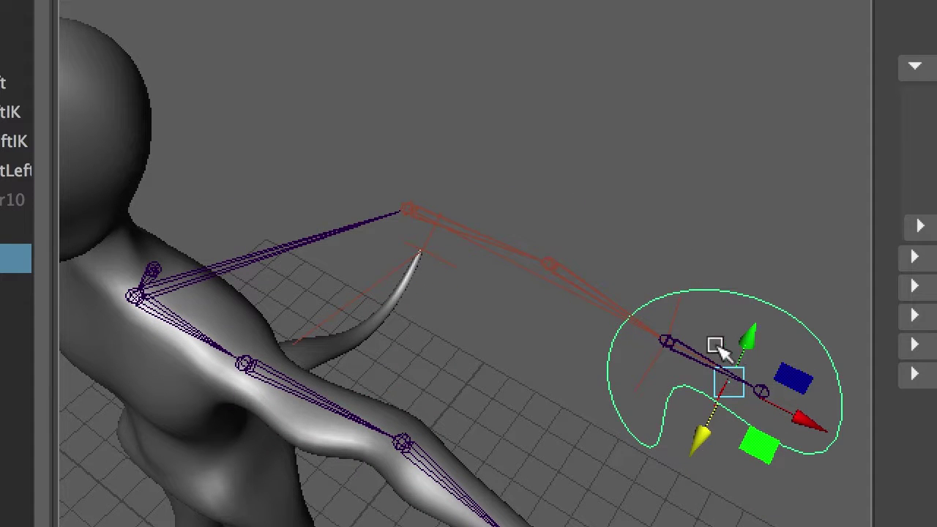
Move the hand curve's pivot onto the IK wrist joint.
click(728, 382)
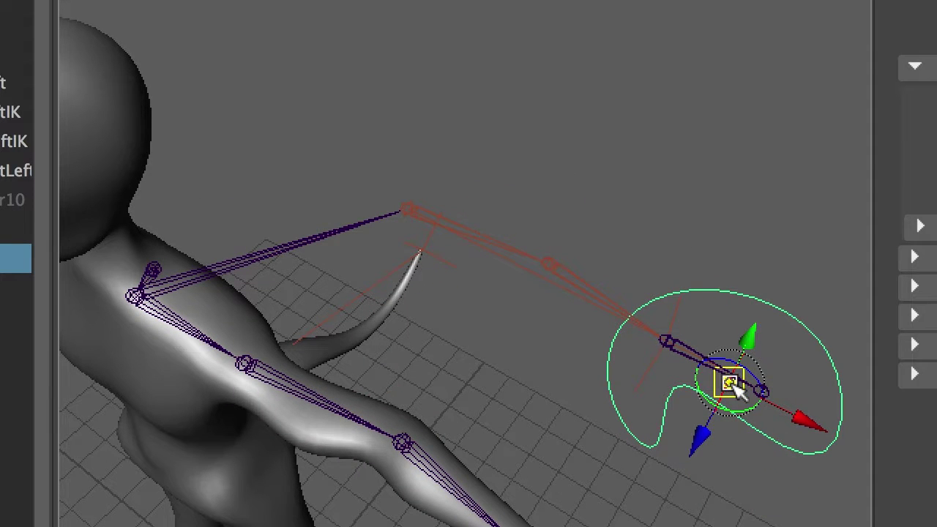
click(727, 380)
key(f)
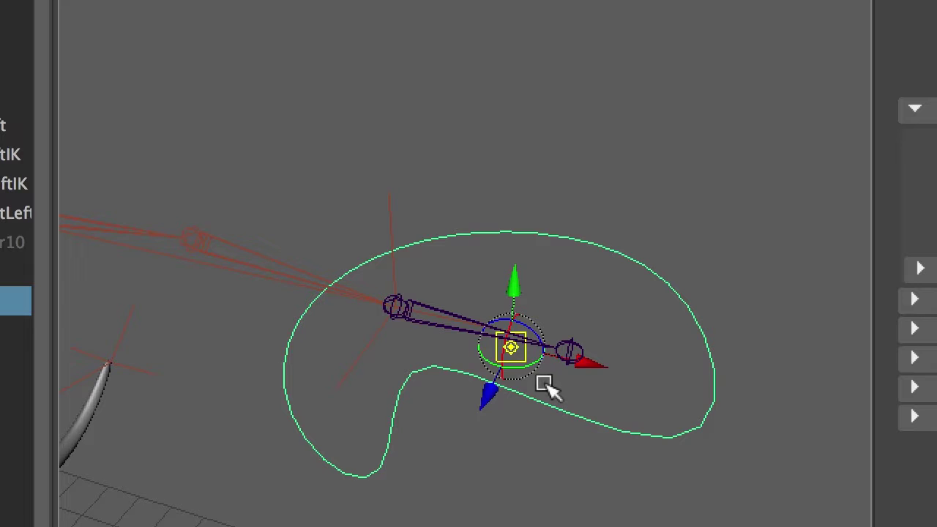
drag(516, 354, 412, 316)
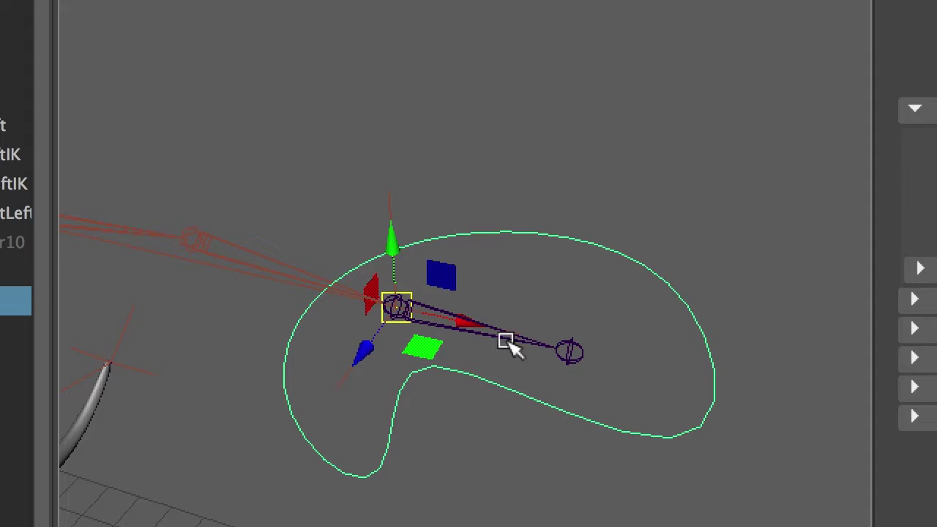
Rename the hand curve's transform node as handCTRL.
key(ctrl+a)
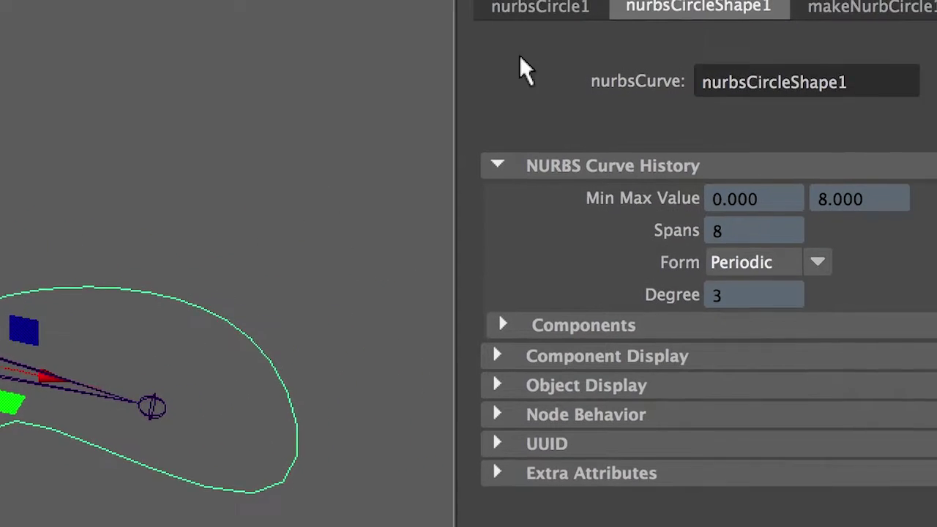
click(489, 29)
click(631, 112)
double_click(631, 111)
text(ha)
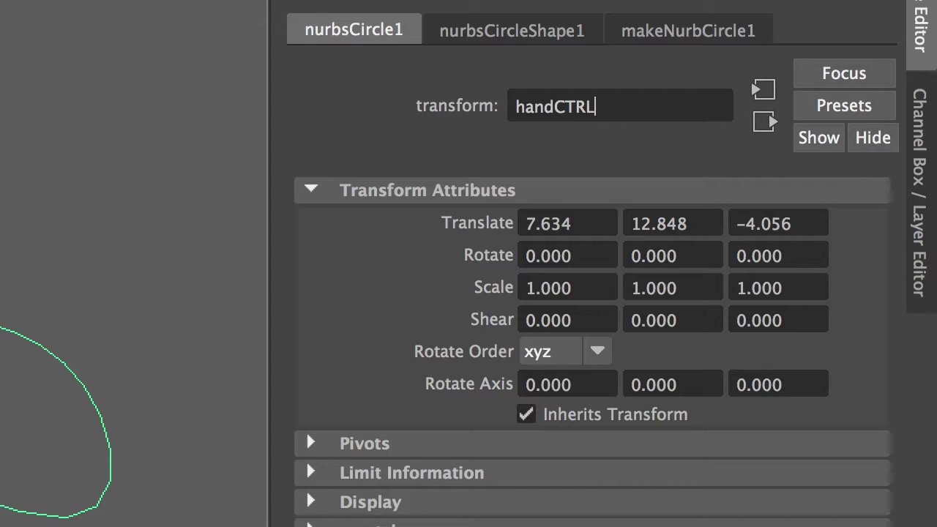
text(ndCTRL)
key(Return)
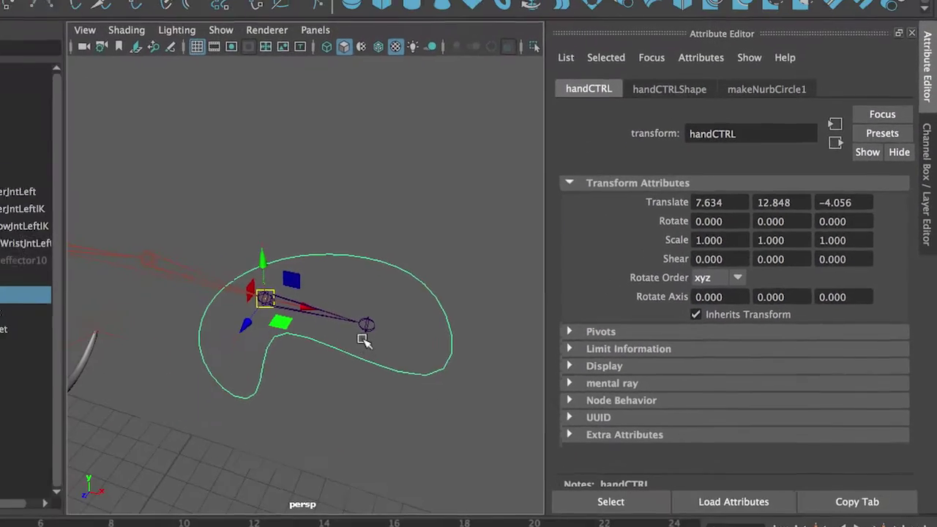
alt+drag(237, 374, 293, 391)
alt+right_drag(293, 391, 194, 410)
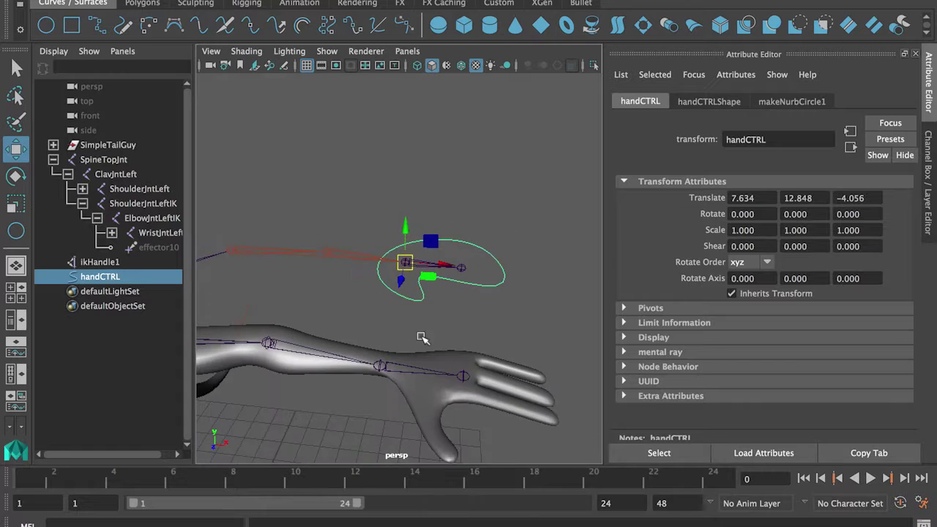
Freeze the transformations of the handCTRL curve.
alt+drag(452, 309, 445, 316)
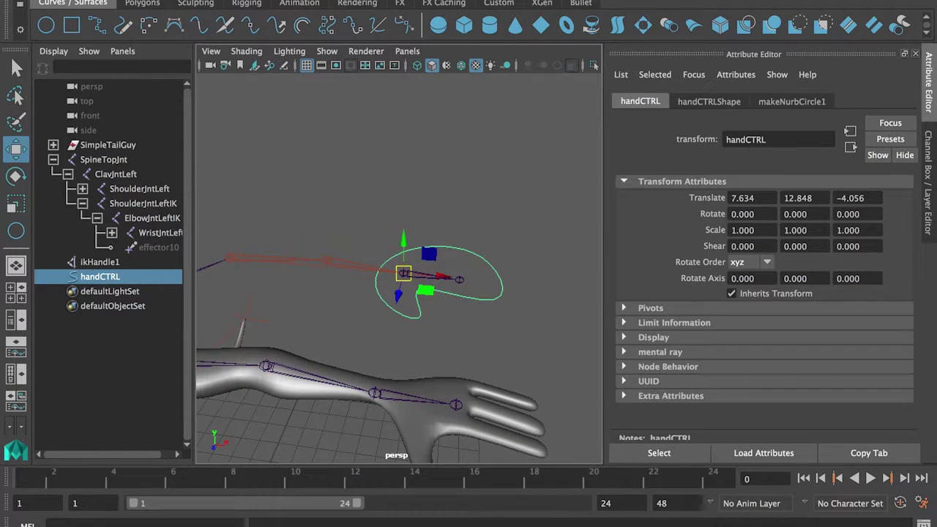
click(247, 0)
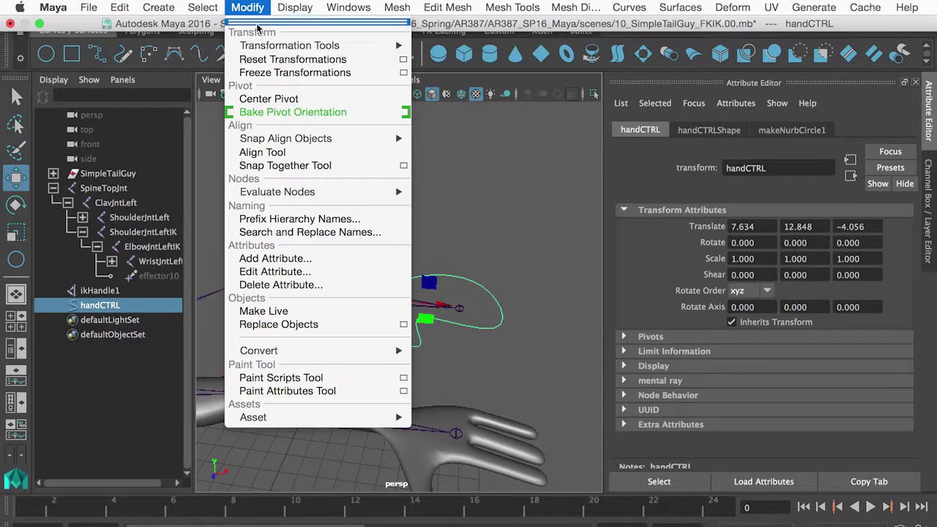
click(329, 72)
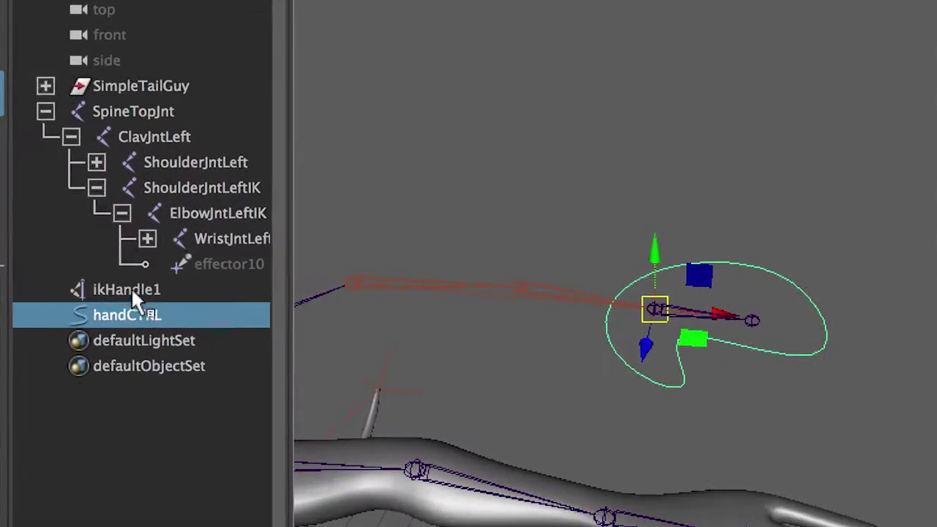
Parent ikHandle1 under handCTRL in the scene hierarchy and keep the hand control selected.
click(99, 290)
middle_drag(135, 289, 155, 329)
click(213, 293)
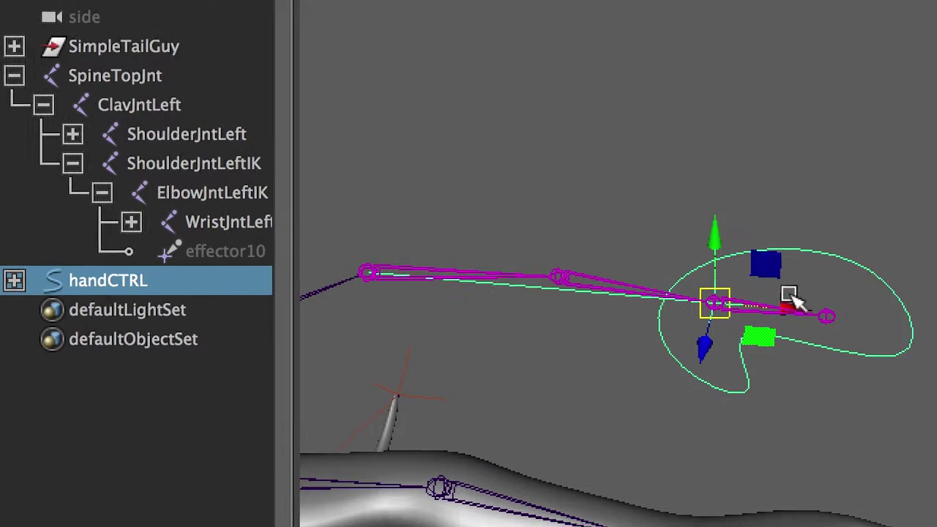
Move handCTRL upward and sideways to test how the IK arm follows, undoing each move.
key(e)
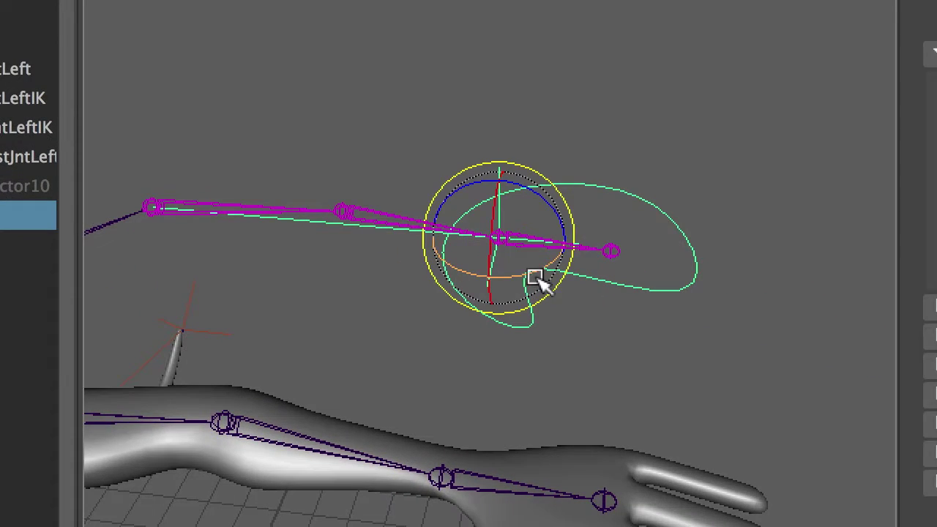
key(w)
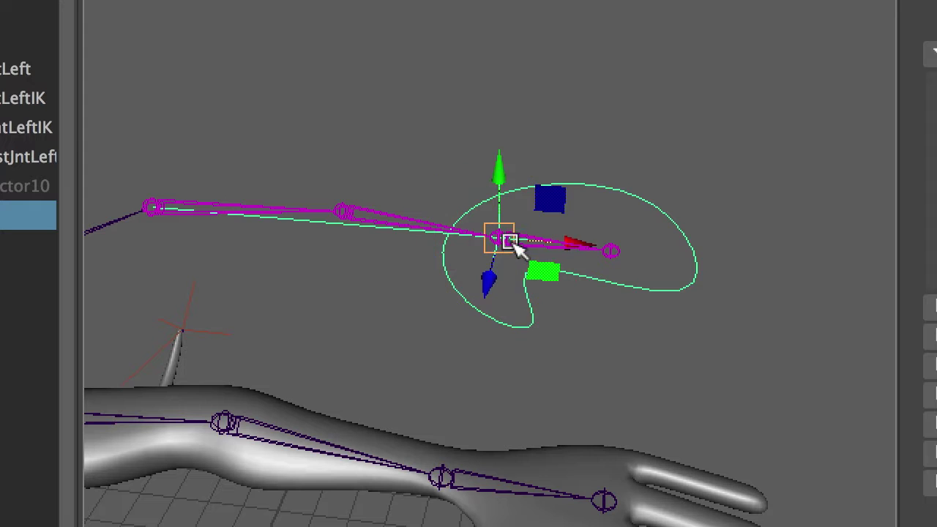
drag(505, 242, 509, 164)
key(ctrl+z)
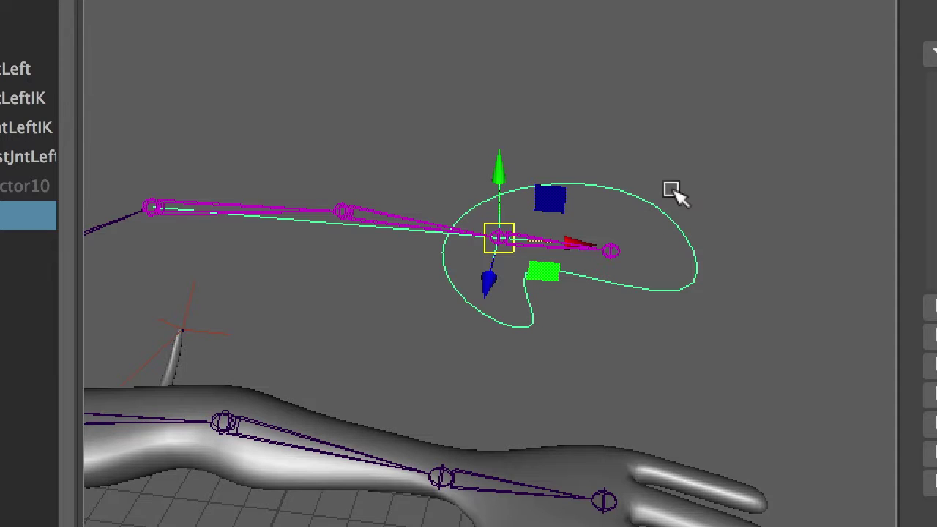
drag(501, 234, 568, 239)
key(ctrl+z)
Orient-constrain the IK wrist joint to handCTRL, switching to the Rigging menu set for the constraint.
click(764, 102)
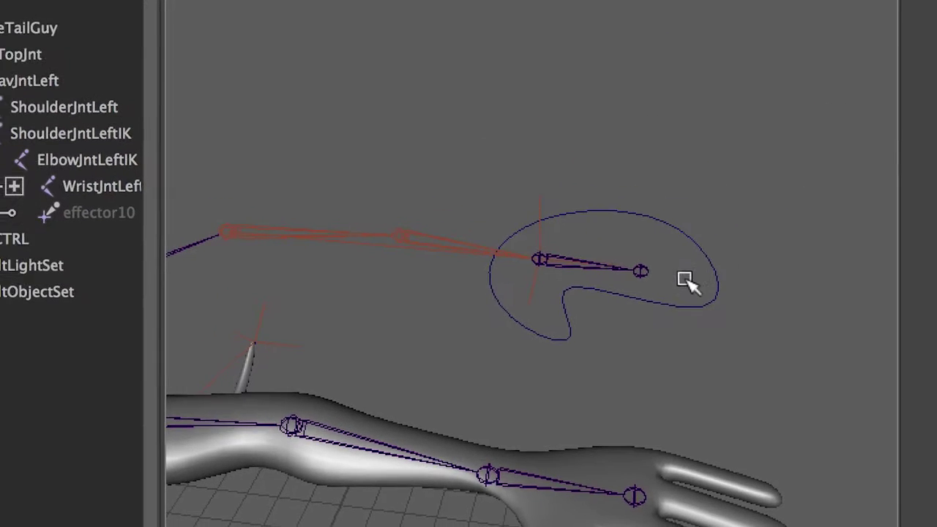
click(683, 263)
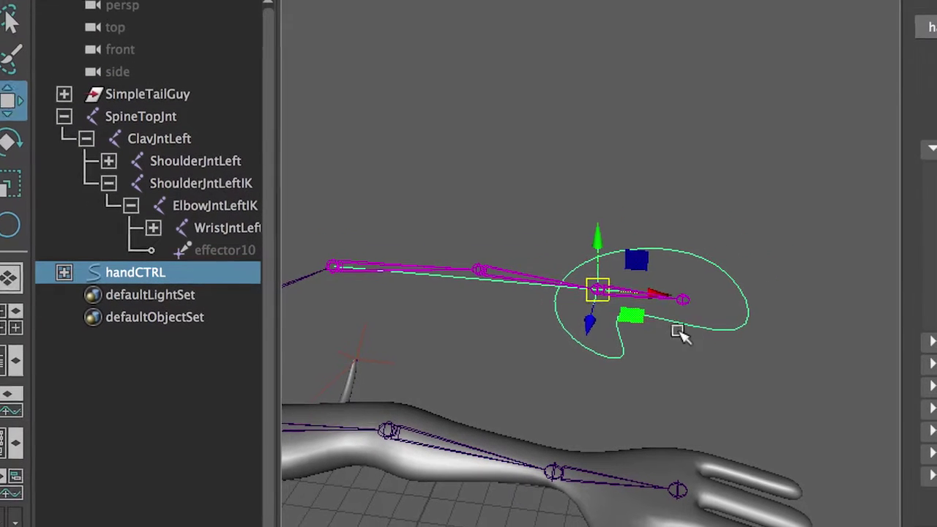
key(q)
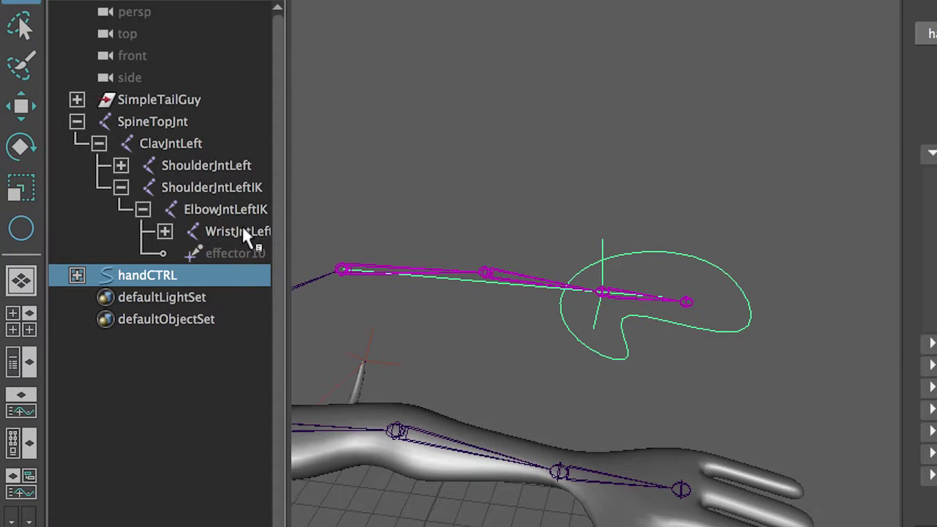
ctrl+click(242, 230)
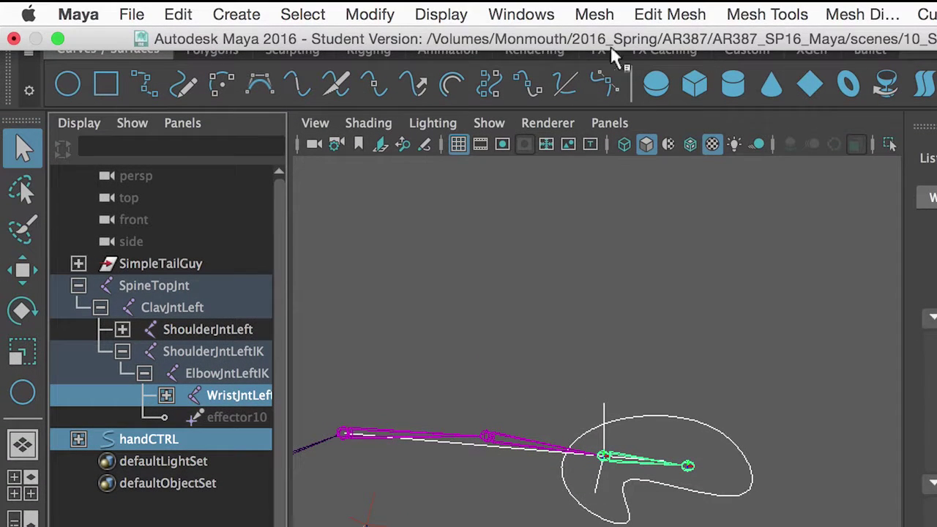
click(92, 17)
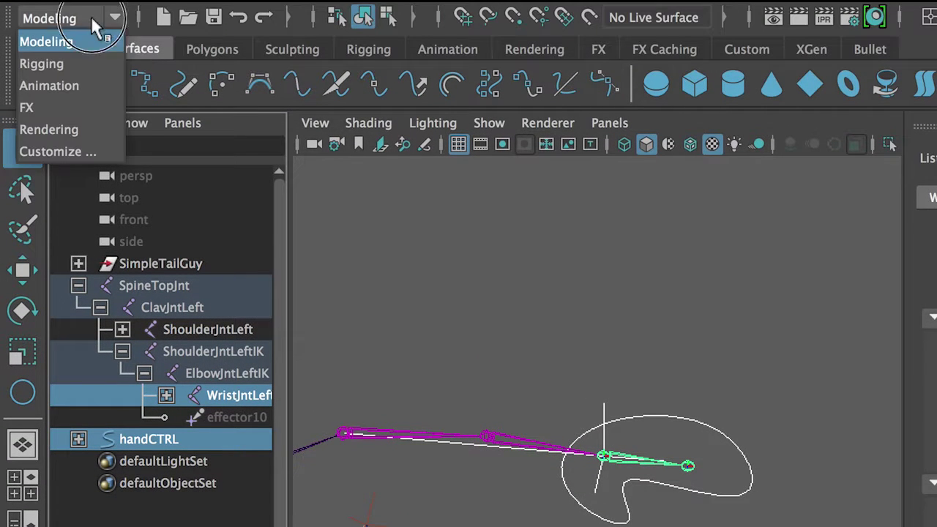
click(80, 64)
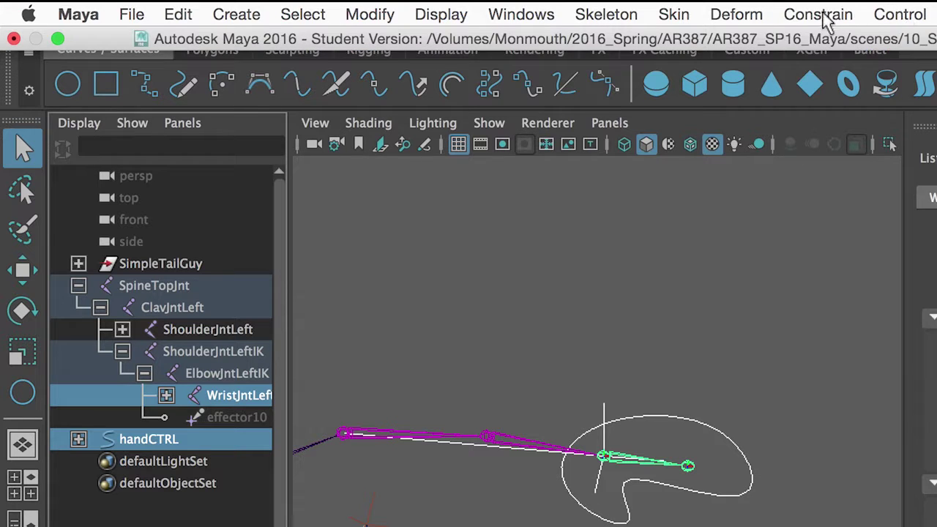
click(820, 16)
click(849, 117)
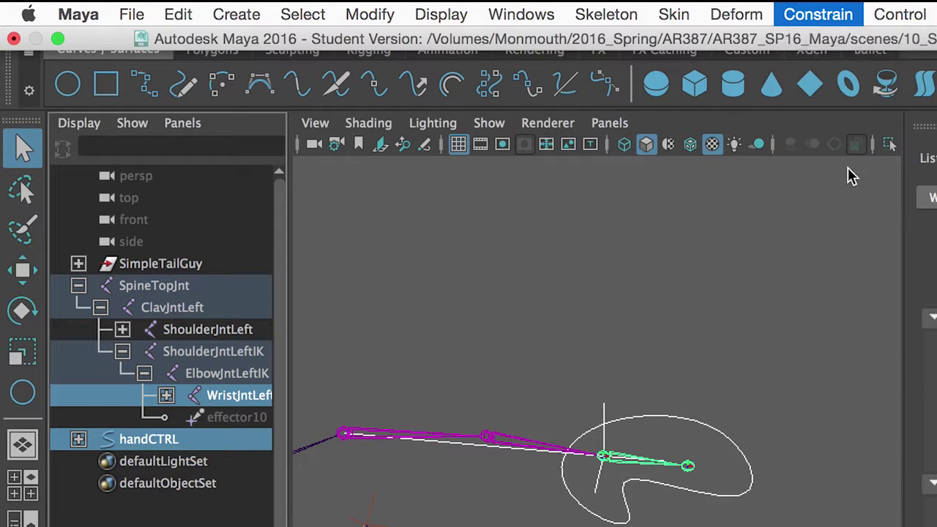
Move and rotate handCTRL to test the constrained IK wrist, and undo the test transforms.
click(680, 492)
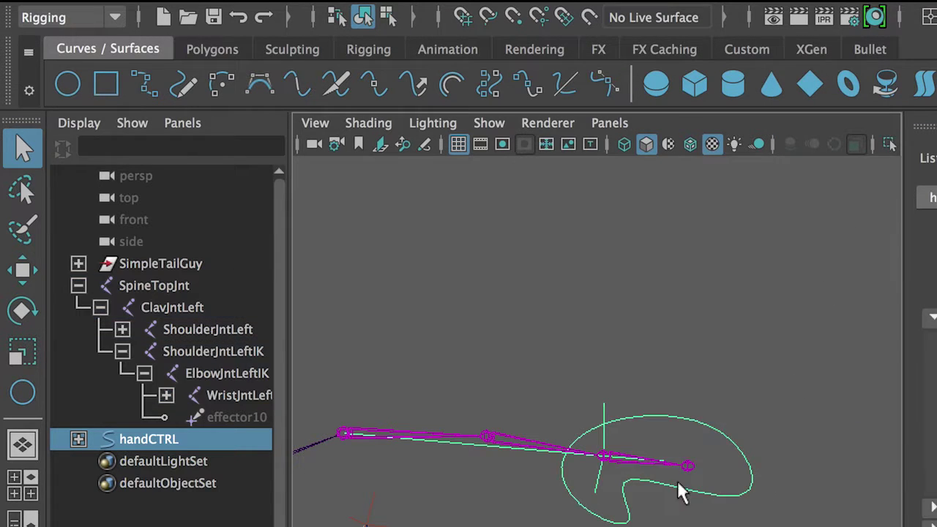
key(w)
mouse_move(646, 458)
mouse_down()
mouse_move(538, 459)
mouse_move(642, 469)
mouse_move(654, 402)
mouse_move(661, 411)
mouse_move(641, 430)
mouse_move(667, 479)
mouse_move(640, 437)
mouse_move(649, 444)
mouse_up()
key(z)
key(e)
key(z)
key(z)
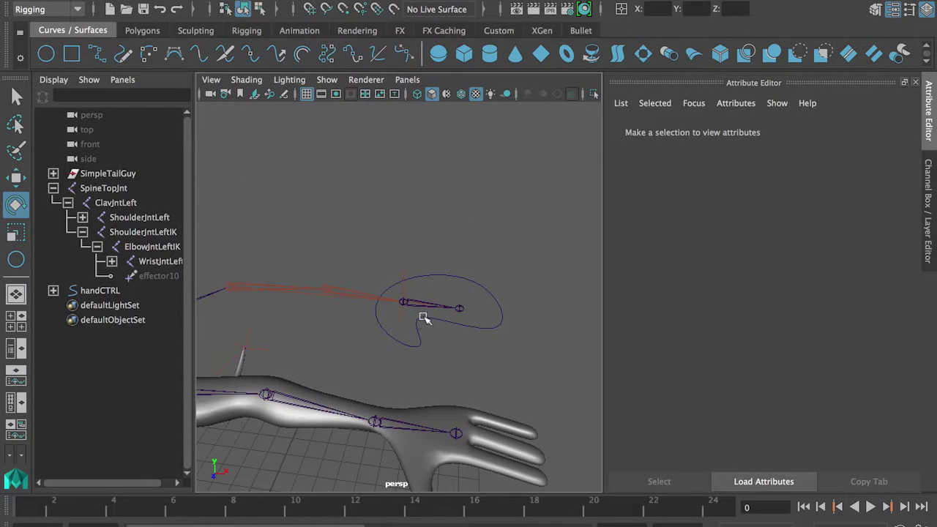
alt+right_drag(424, 317, 339, 318)
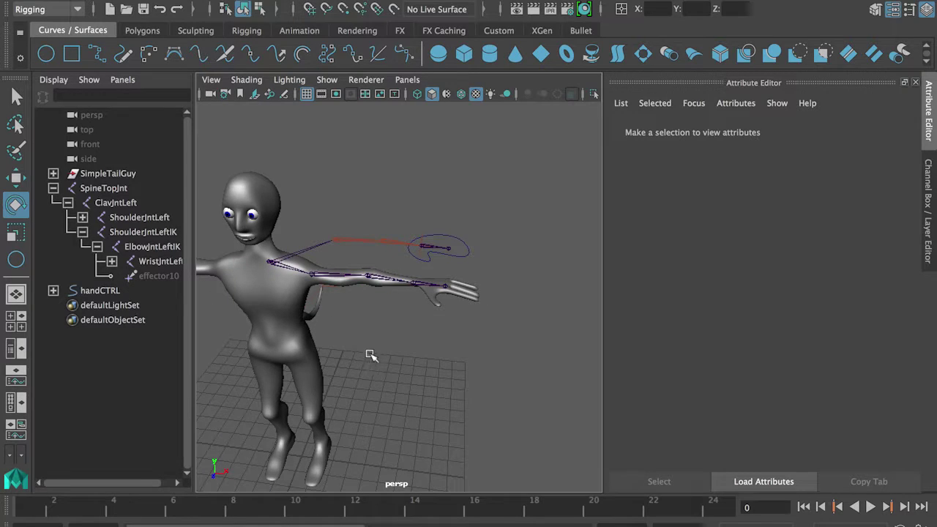
Open the scene file 10_SimpleTailGuy_FKIK_.03_new.mb from the project's scenes folder.
key(ctrl+o)
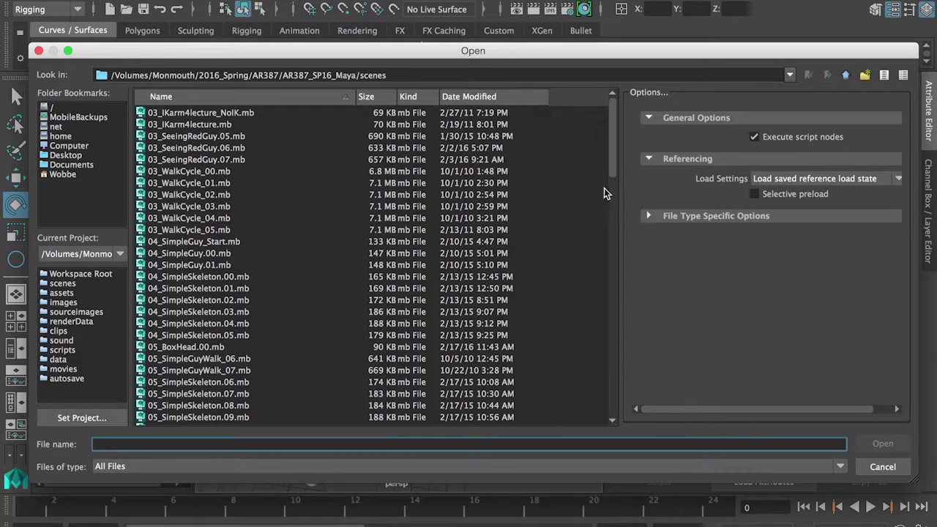
drag(613, 173, 614, 407)
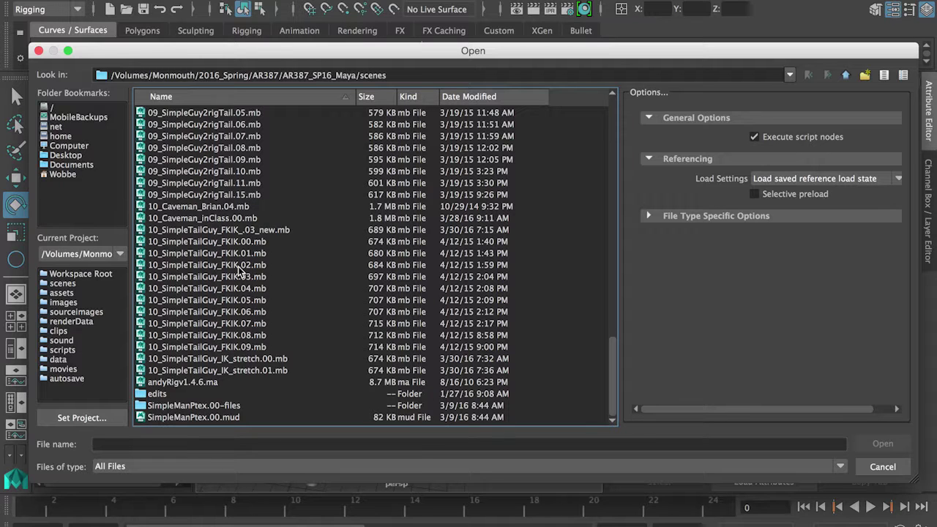
click(242, 230)
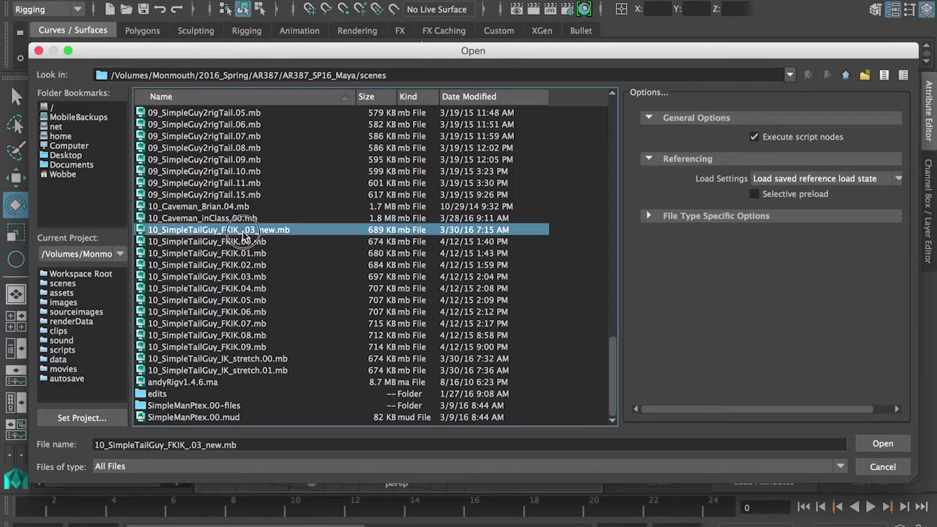
click(881, 446)
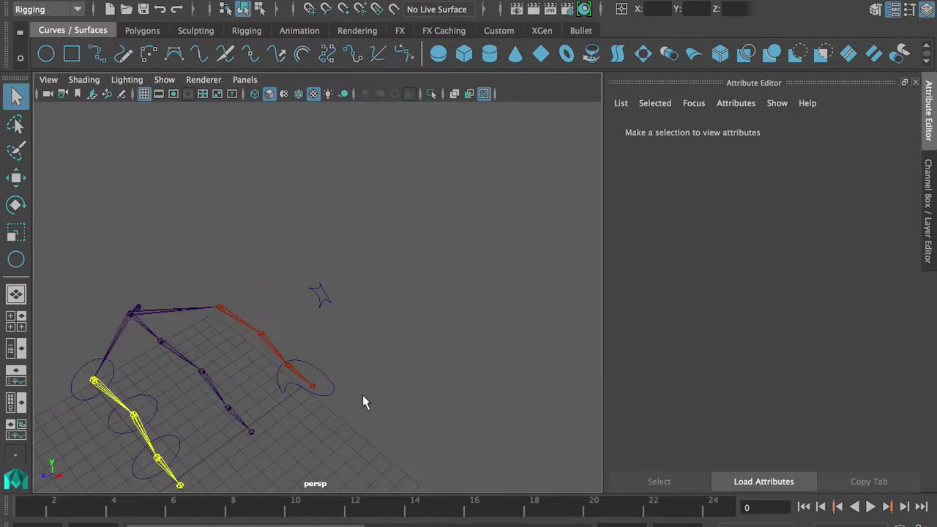
Move the IK_CTRL_HandLeft control to test the IK arm chain, and undo the move.
alt+middle_drag(362, 395, 477, 320)
alt+drag(445, 366, 441, 361)
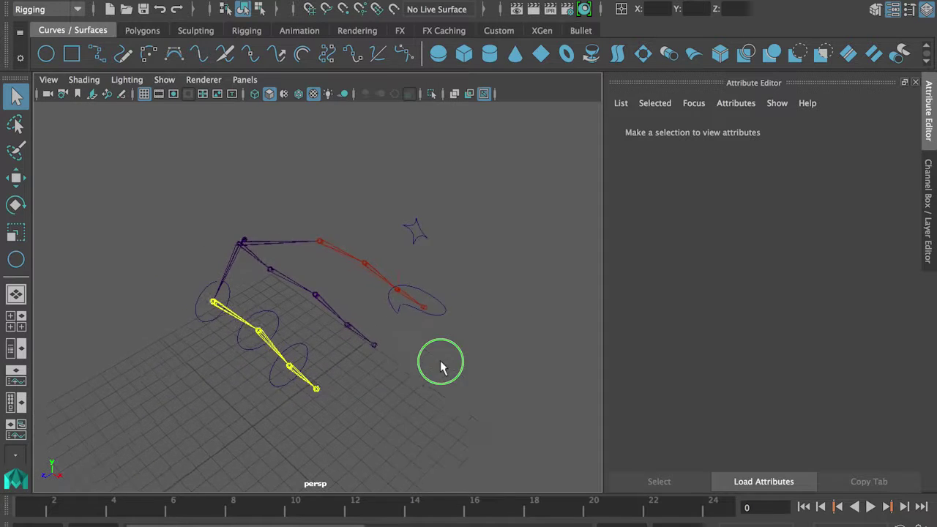
alt+right_drag(441, 369, 437, 425)
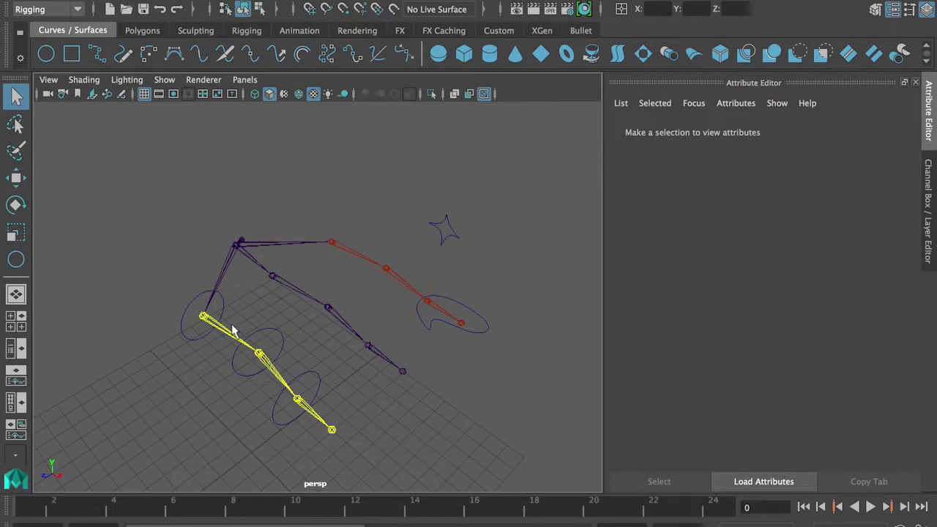
click(341, 245)
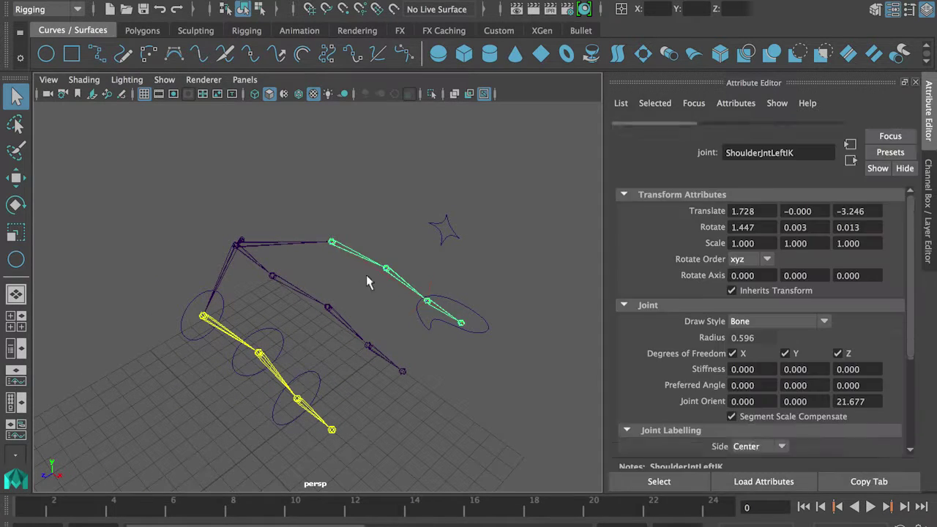
click(473, 329)
click(474, 333)
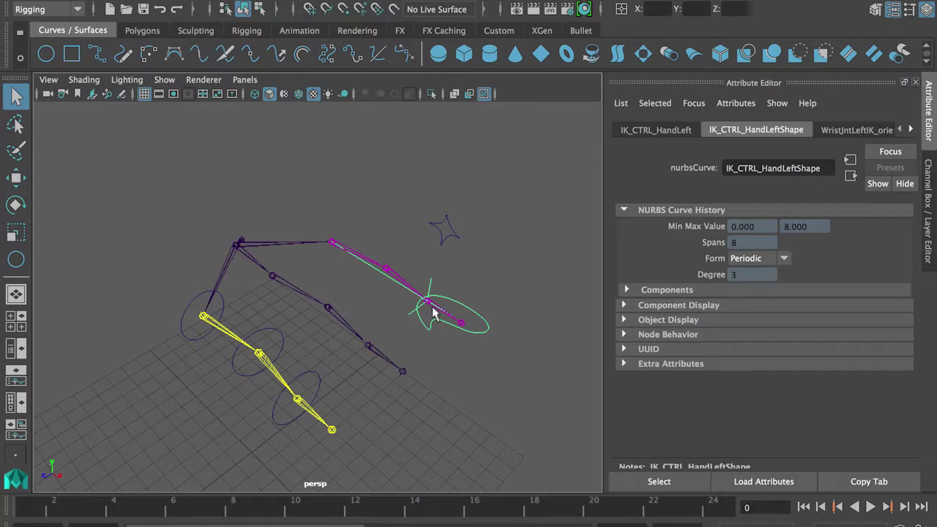
key(w)
drag(431, 318, 402, 287)
key(ctrl+z)
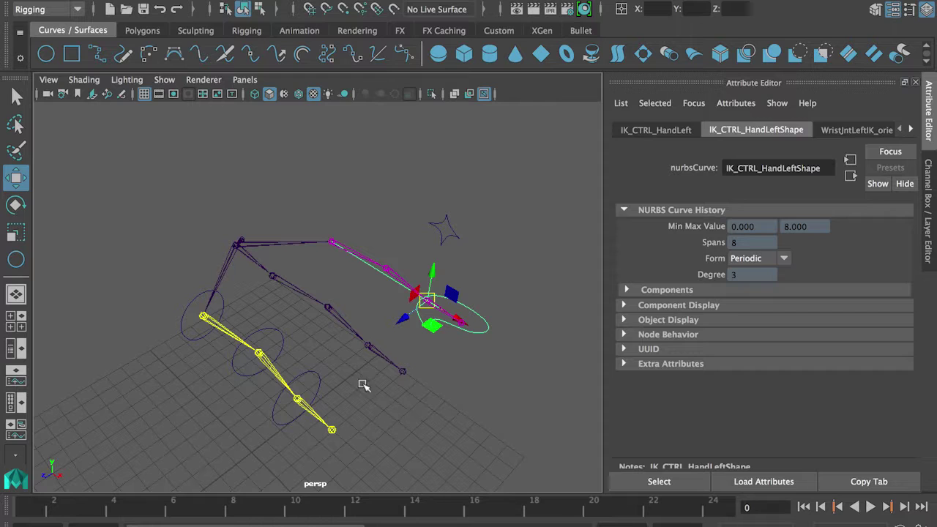
Try rotating the FK_CTRL_ShoulderLeft control to test the FK arm chain, and check the main shoulder joint.
click(228, 316)
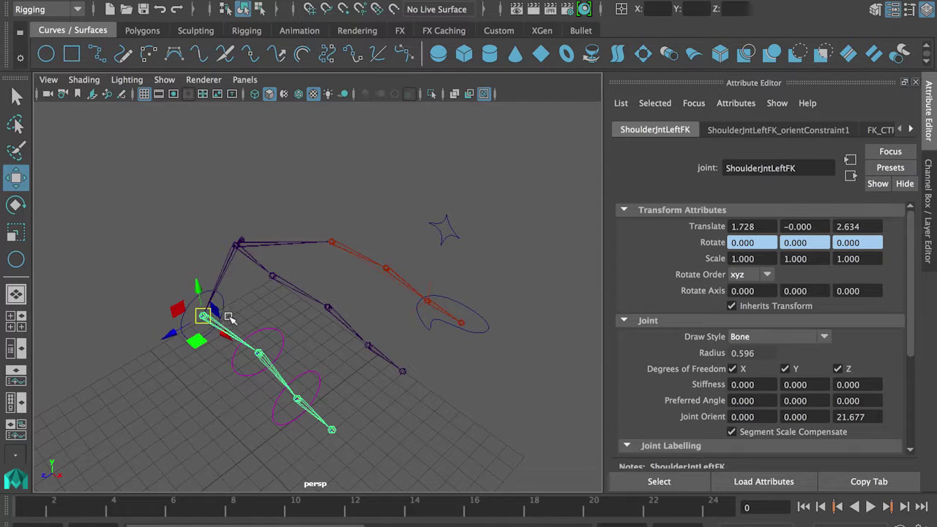
click(192, 376)
click(190, 335)
click(192, 326)
key(e)
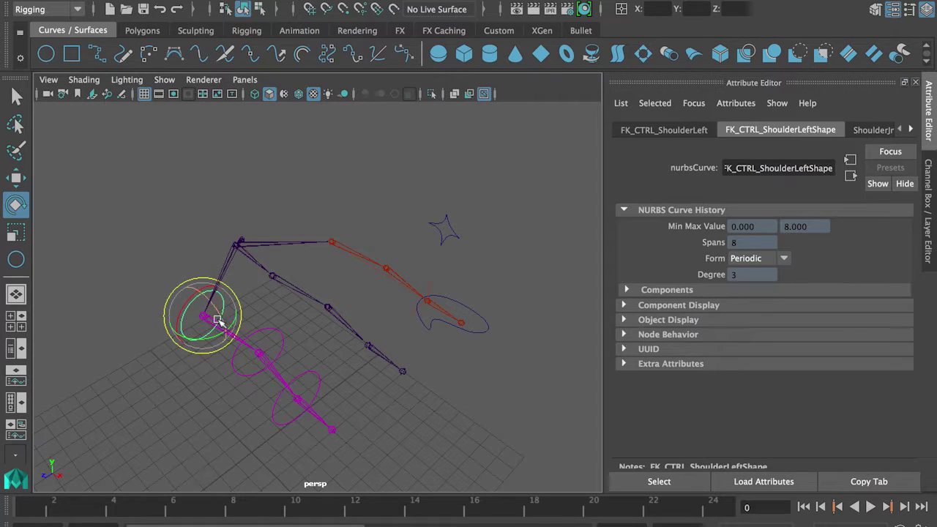
mouse_move(216, 320)
mouse_down()
mouse_move(229, 343)
mouse_move(218, 319)
mouse_move(221, 335)
mouse_up()
click(273, 276)
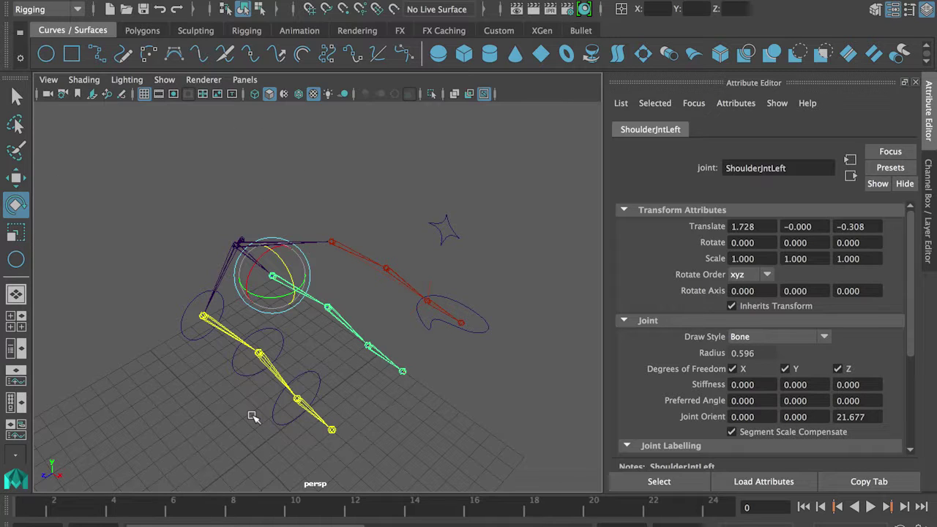
click(376, 194)
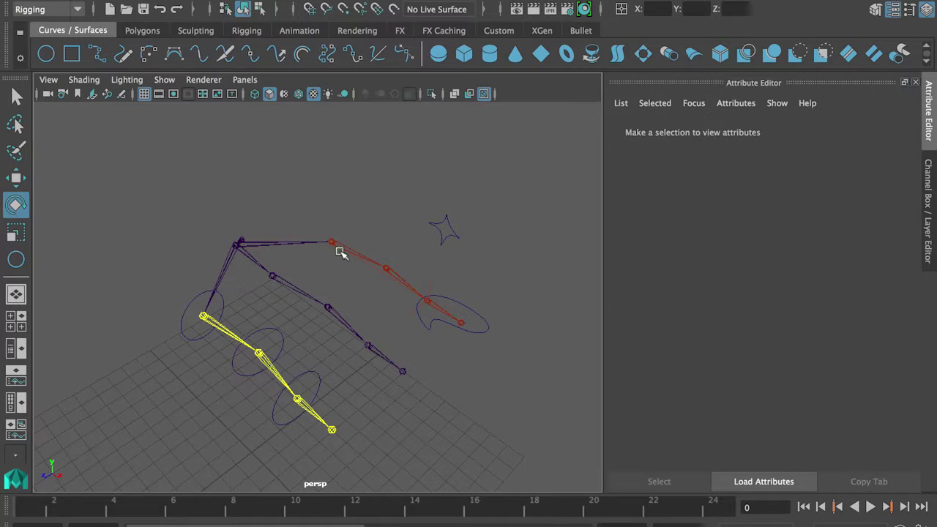
Orient-constrain ShoulderJntLeft to ShoulderJntLeftIK with Maintain offset off, all axes constrained and a weight of 1.
click(332, 242)
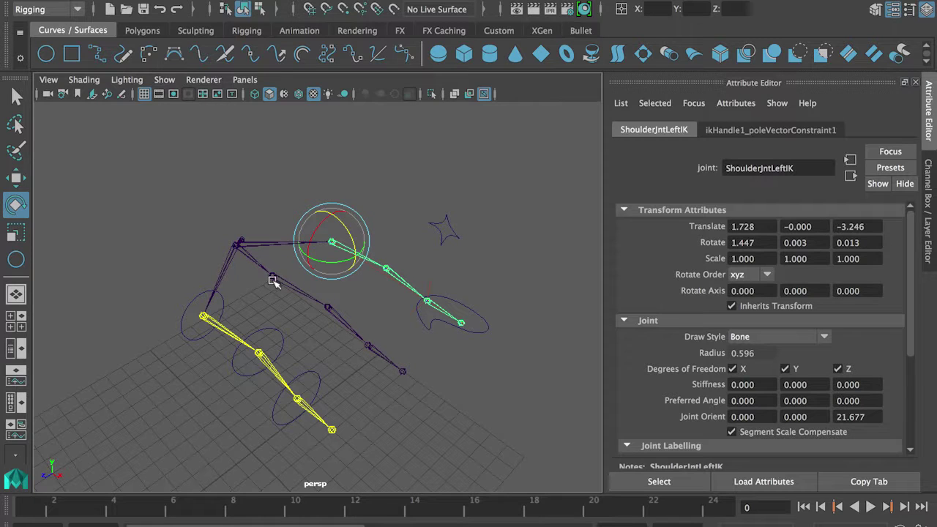
key(q)
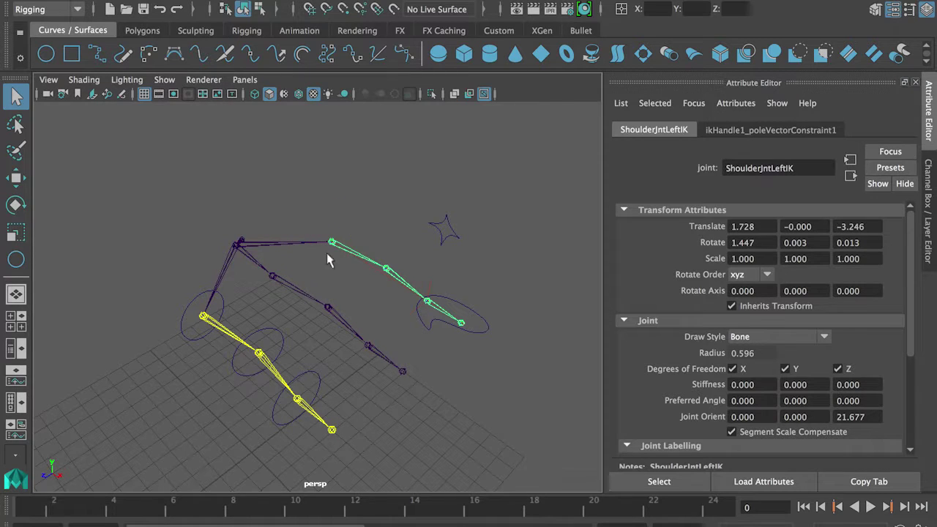
click(281, 279)
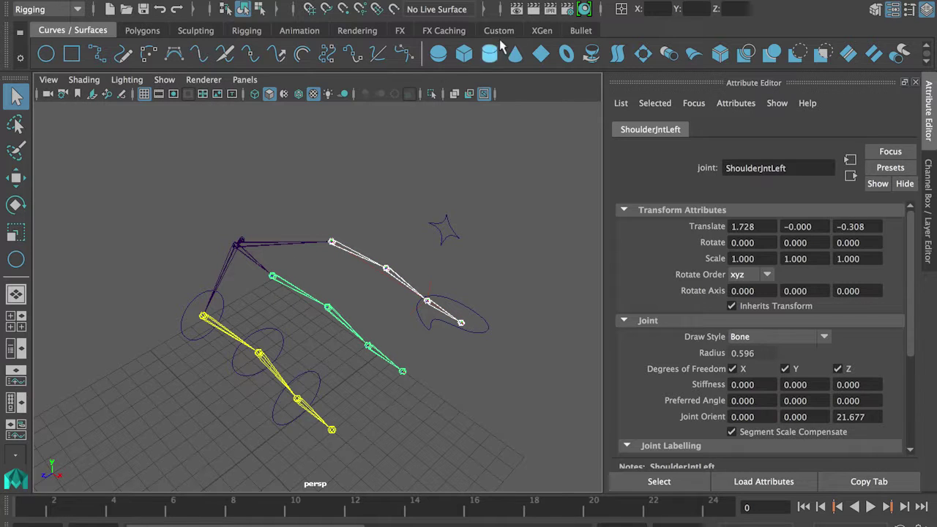
click(546, 8)
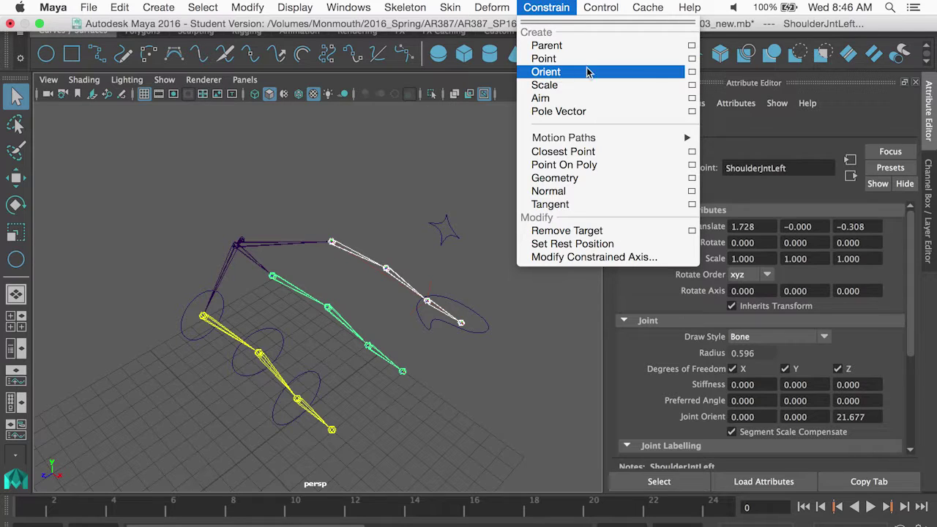
click(692, 71)
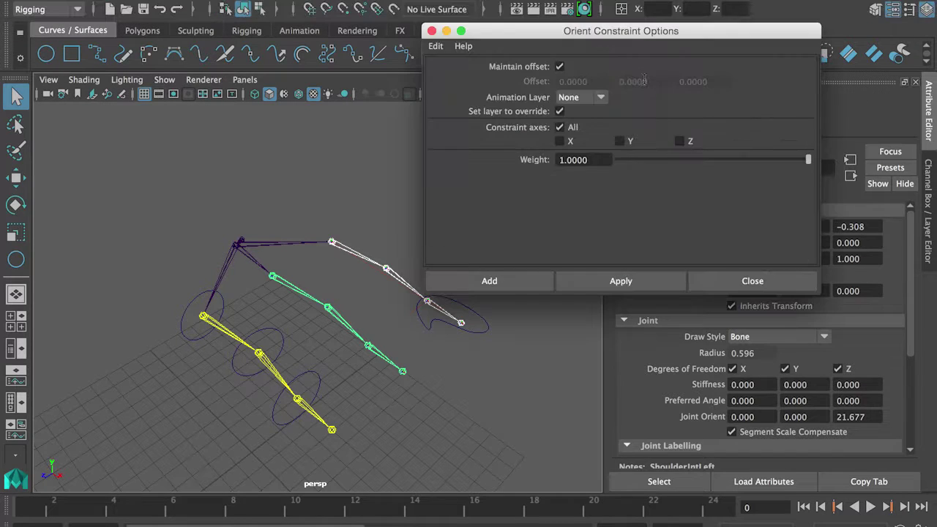
click(559, 66)
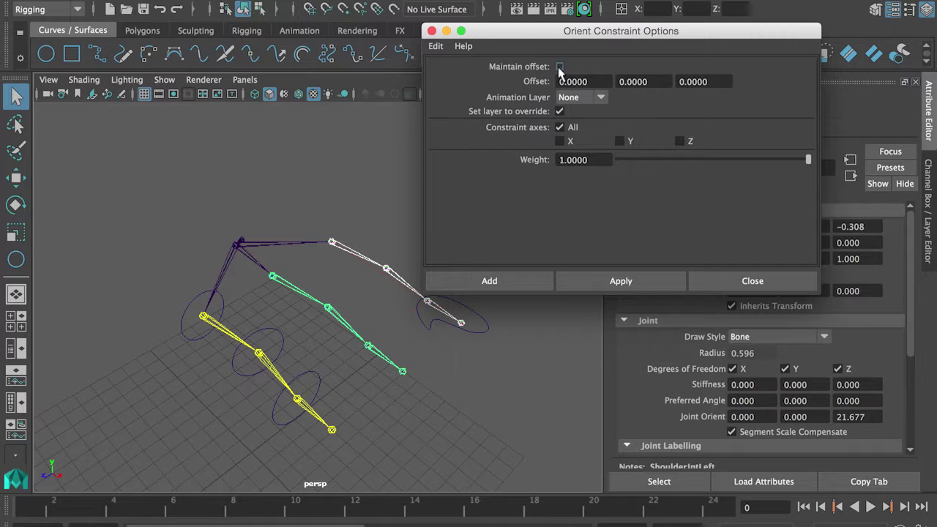
click(535, 276)
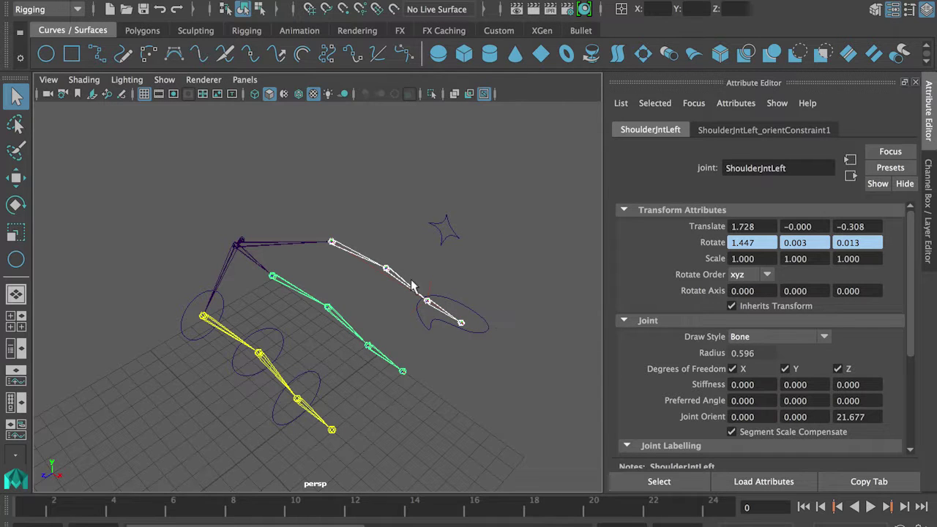
Orient-constrain the main ElbowJntLeft joint to ElbowJntLeftIK.
click(388, 288)
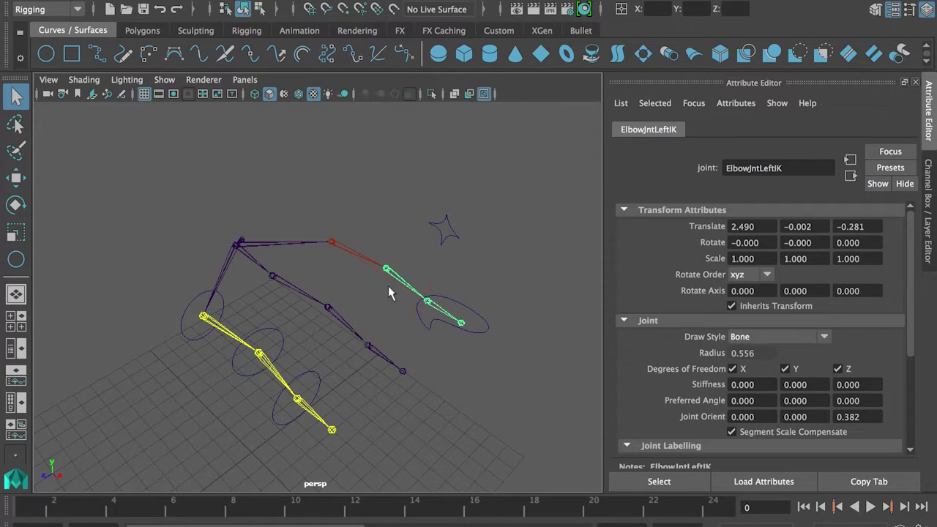
shift+click(345, 323)
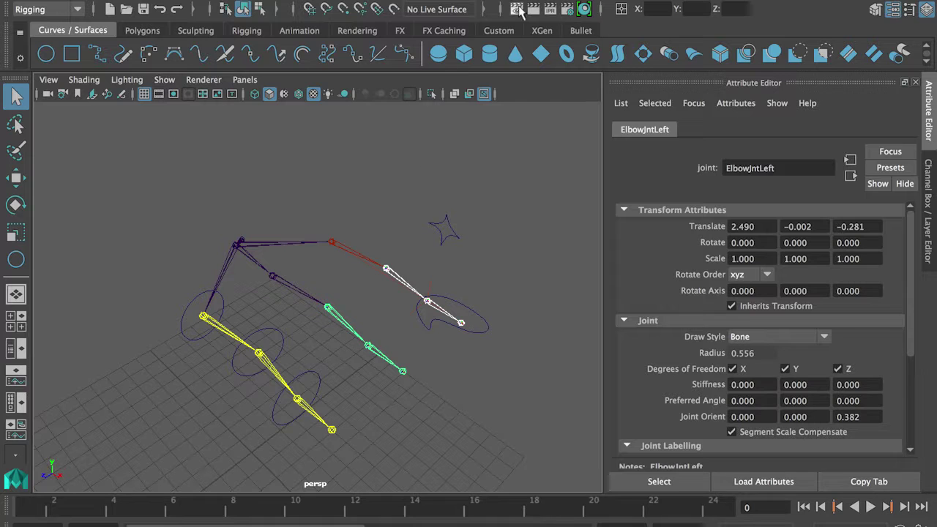
mouse_move(519, 5)
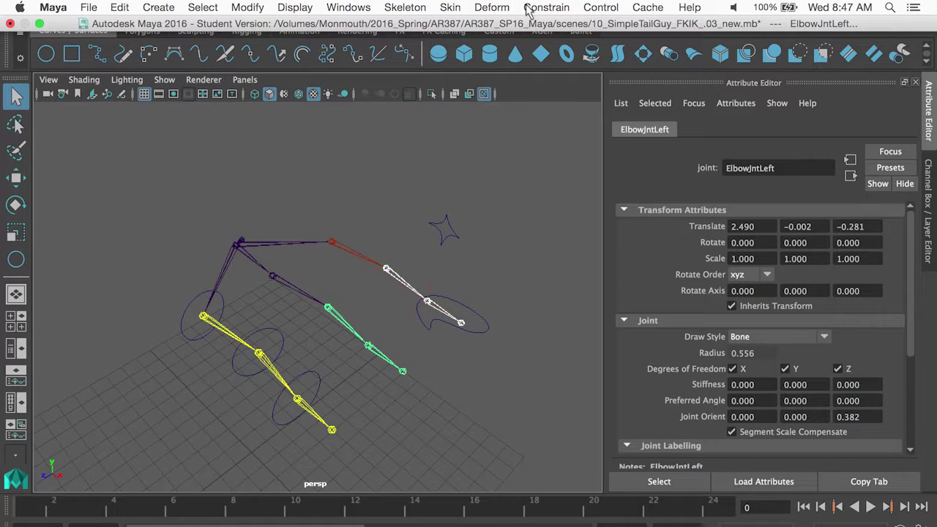
click(546, 8)
click(558, 70)
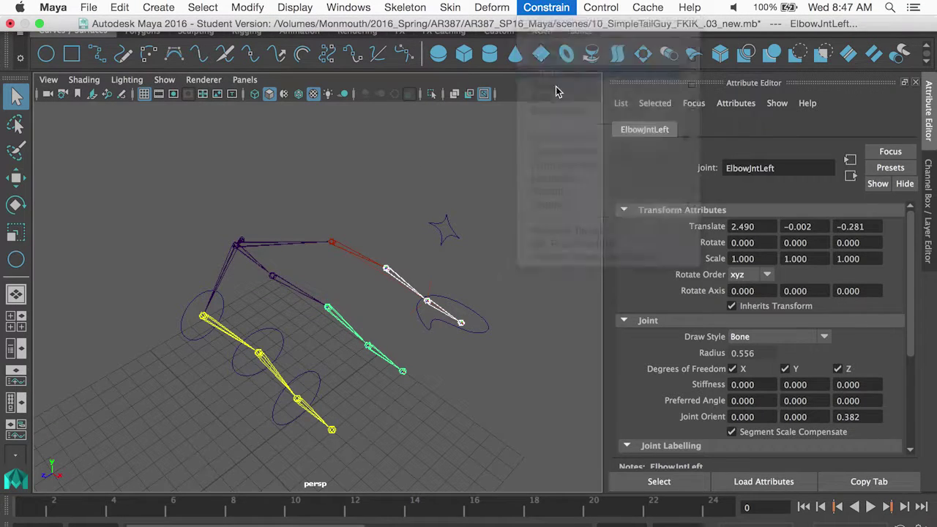
Hide the IK handles in the perspective view so the joints can be selected.
click(439, 317)
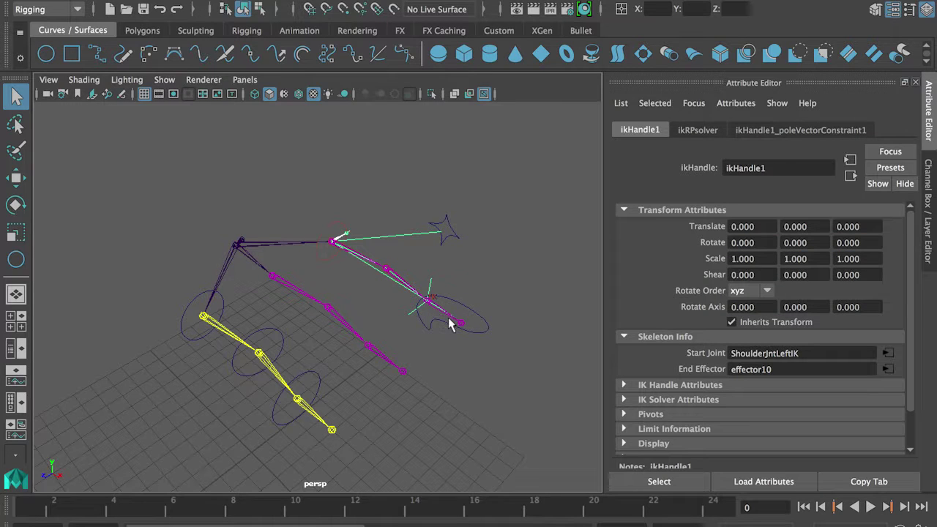
click(164, 80)
click(229, 233)
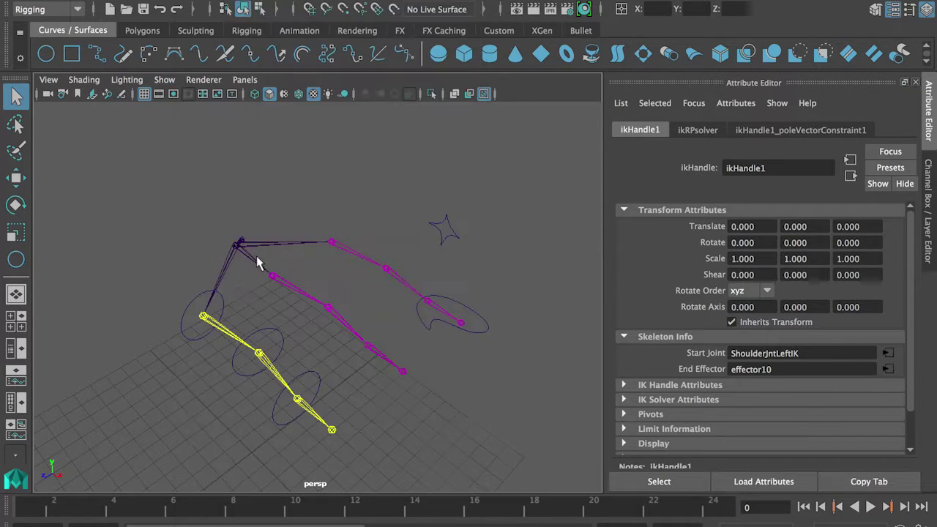
Orient-constrain the main WristJntLeft joint to WristJntLeftIK.
click(429, 304)
click(442, 313)
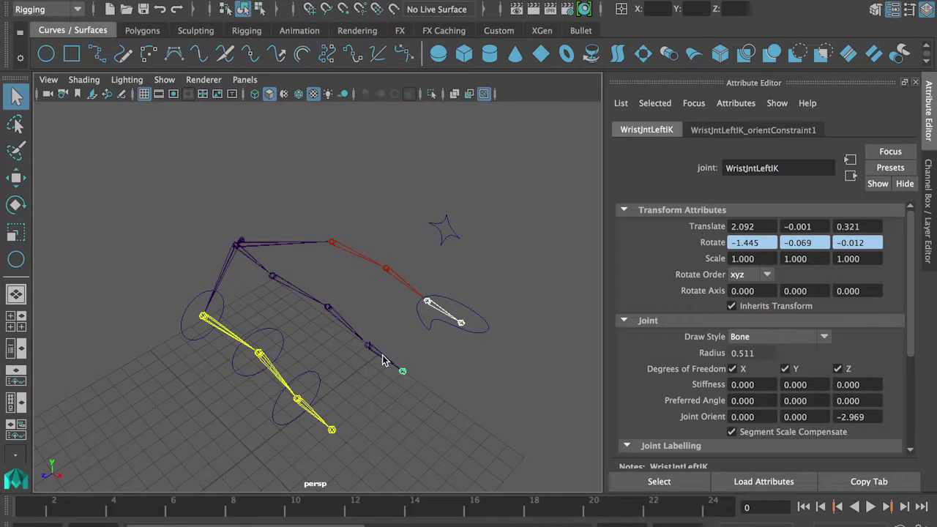
click(442, 314)
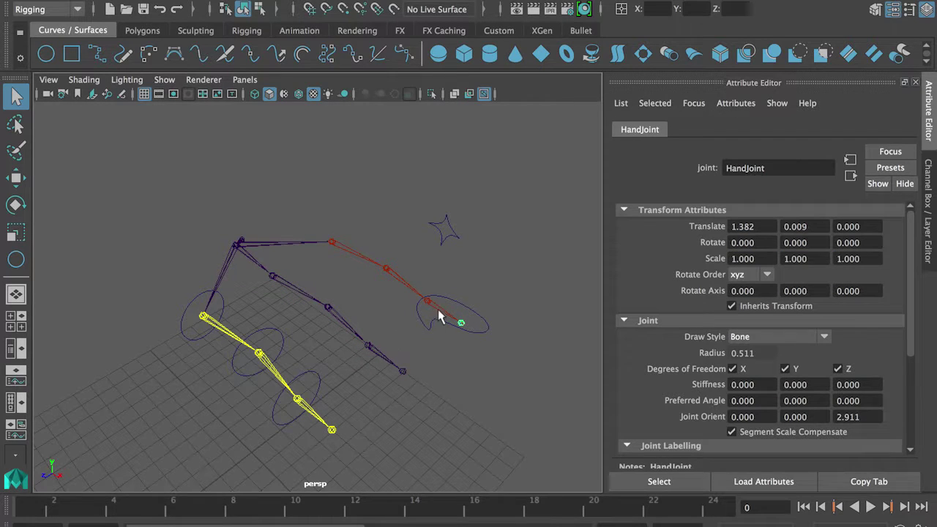
click(435, 310)
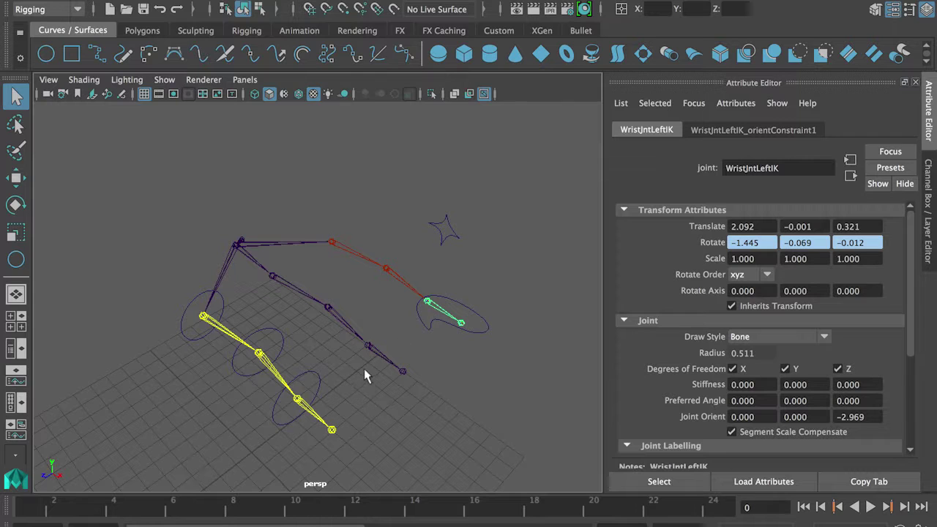
click(372, 350)
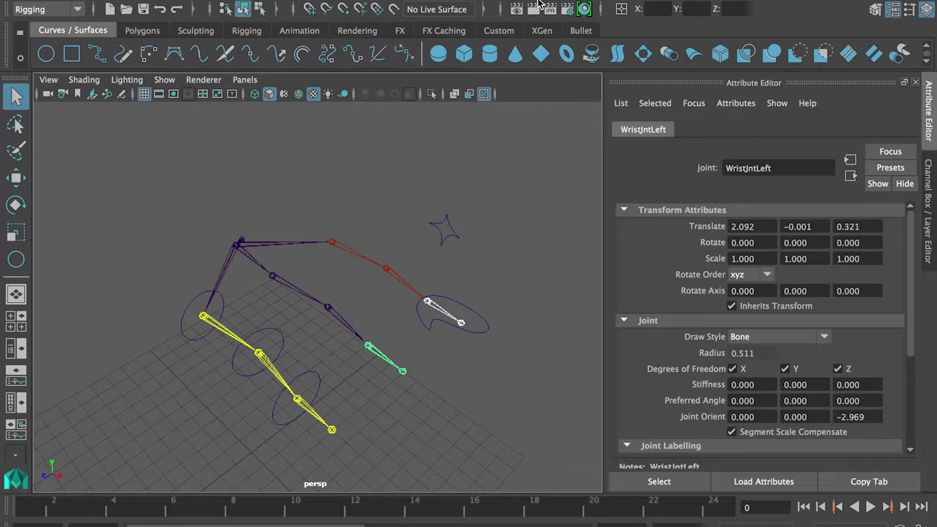
click(553, 7)
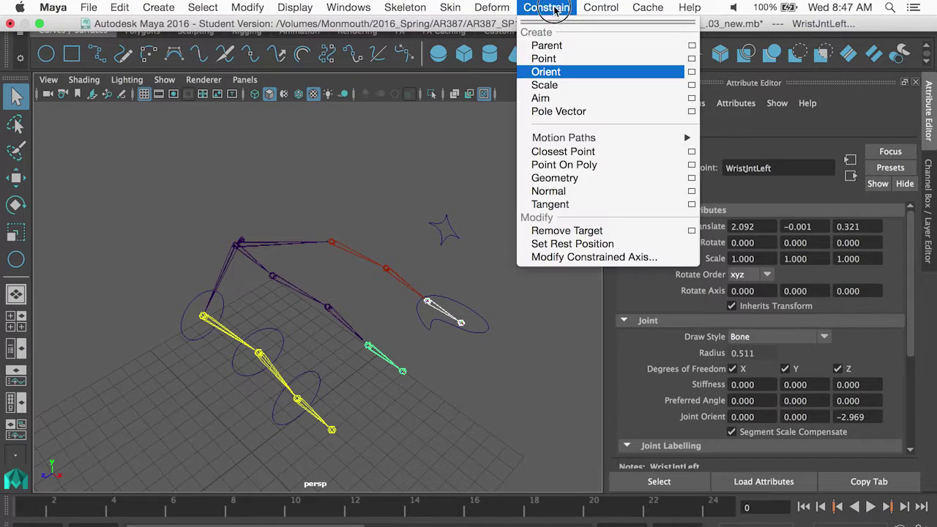
click(561, 76)
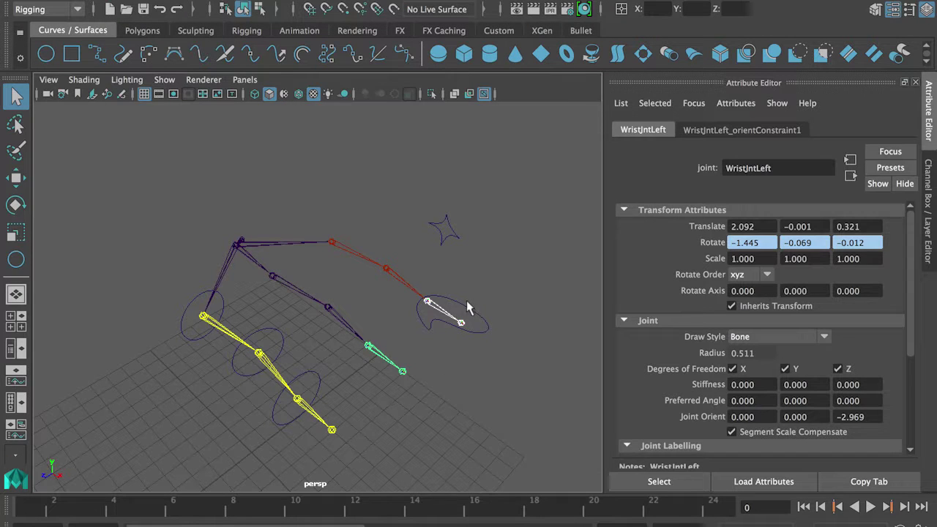
Move the IK_CTRL_HandLeft control to test the main arm's IK constraints, undo the move, and clear the selection.
click(472, 322)
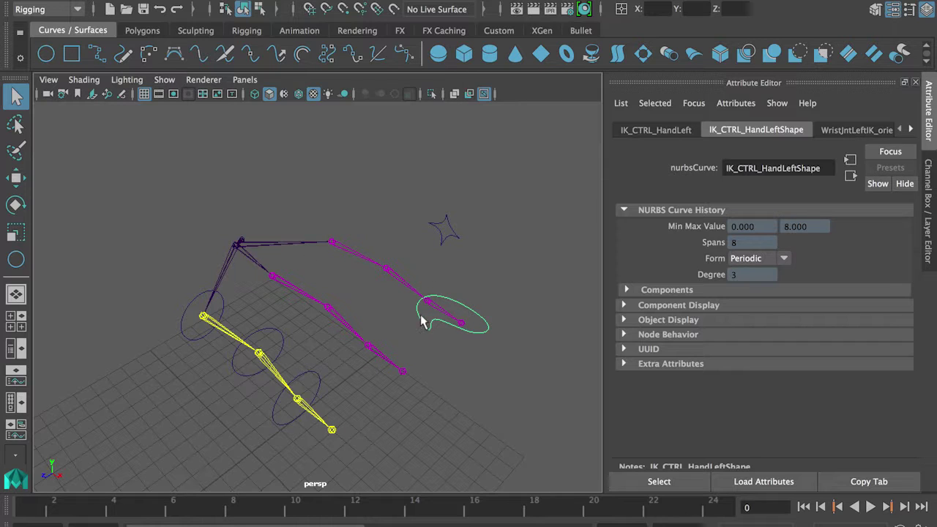
key(w)
drag(429, 314, 398, 291)
key(super+z)
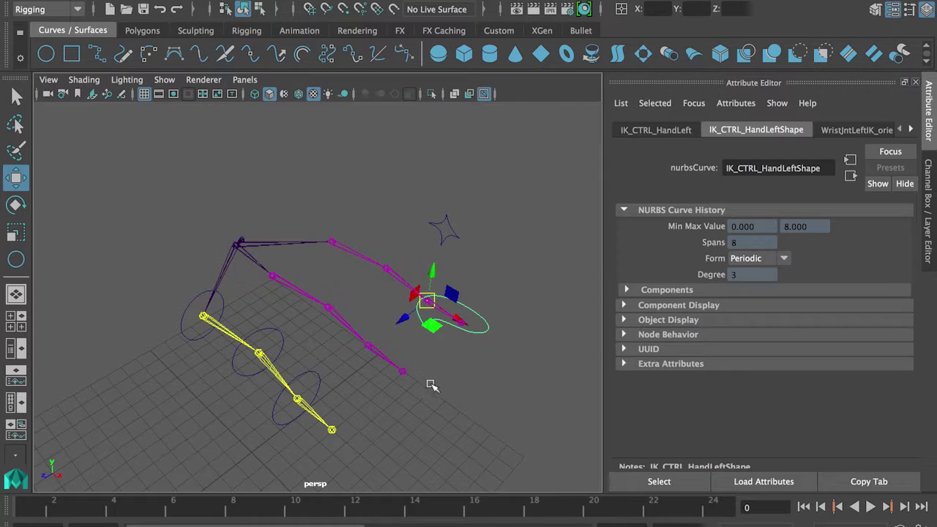
click(448, 393)
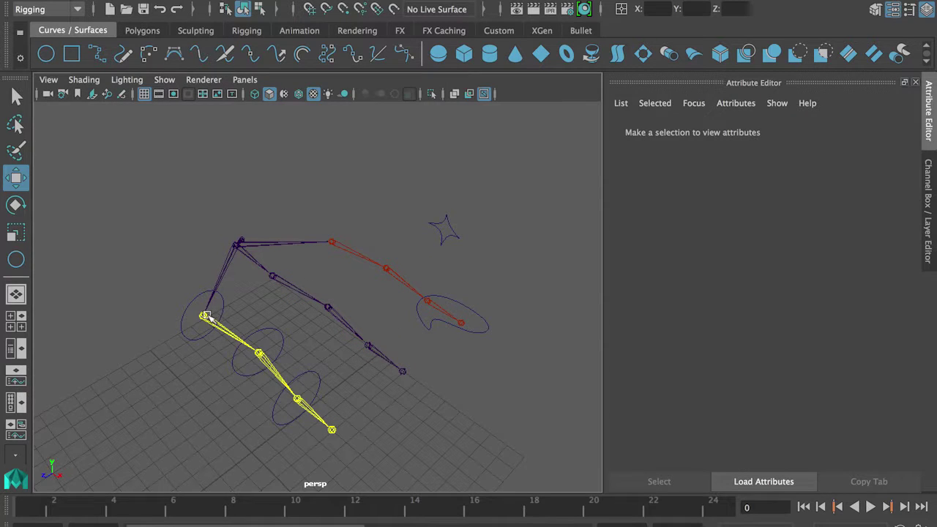
Display the channels of ShoulderJntLeft and examine the IK weight of its orient constraint.
click(205, 316)
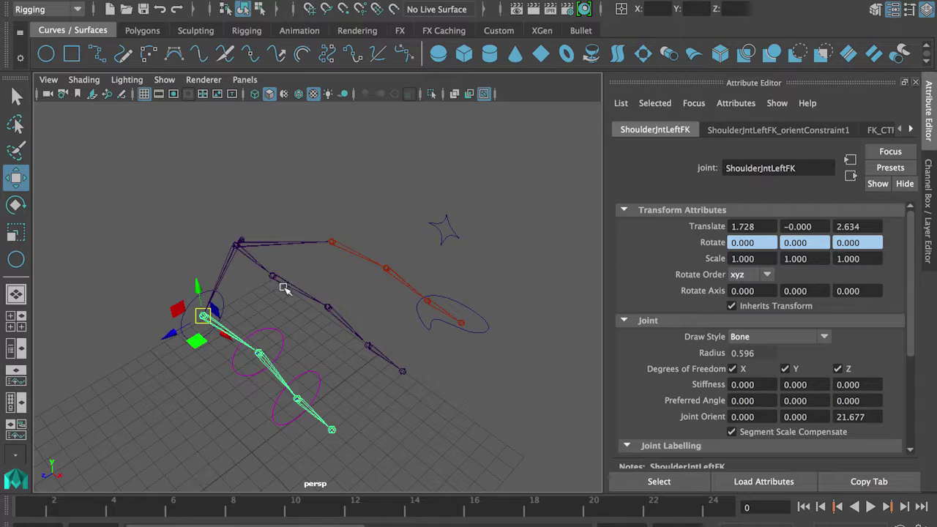
click(286, 284)
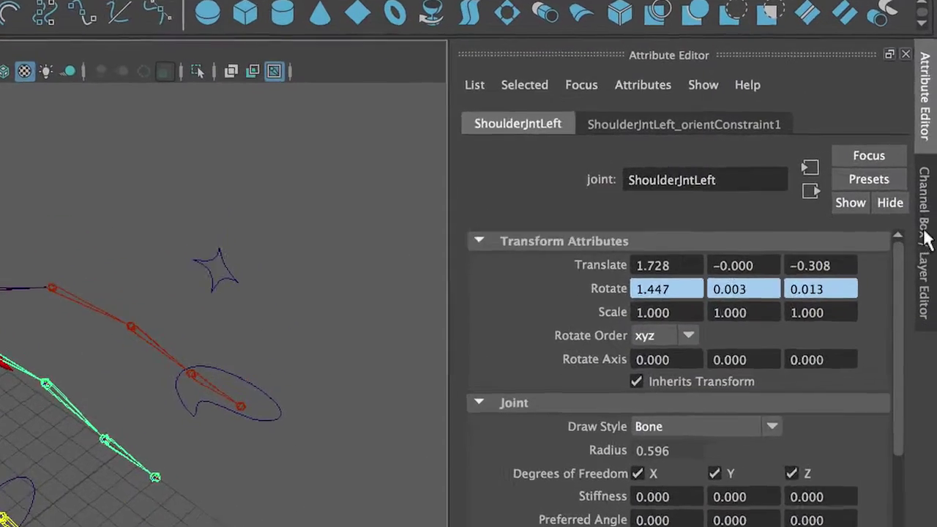
click(927, 210)
drag(901, 250, 892, 378)
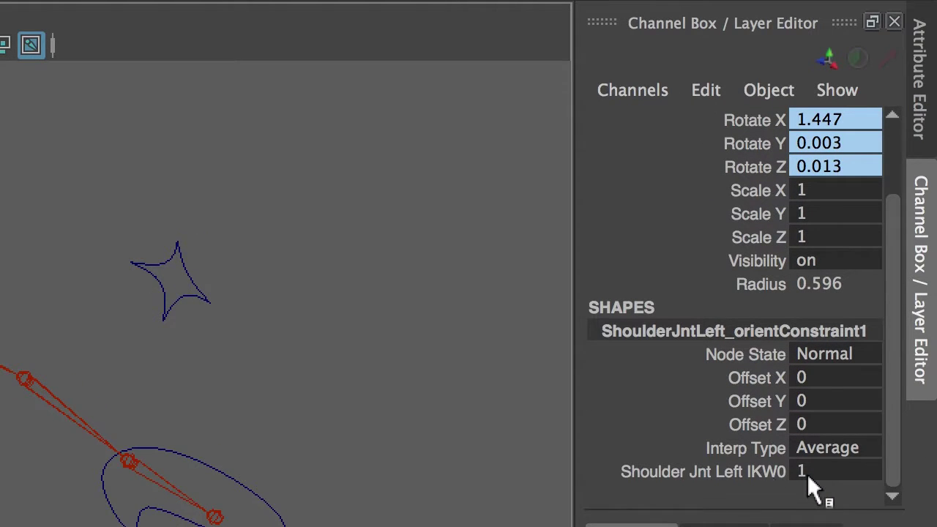
Orient-constrain the main ShoulderJntLeft joint to ShoulderJntLeftFK as a second target.
click(250, 323)
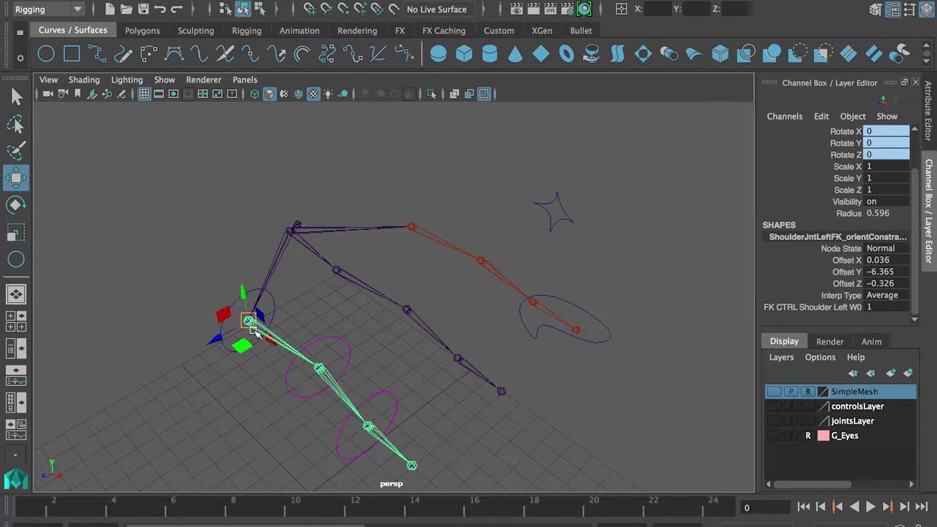
click(261, 378)
click(255, 326)
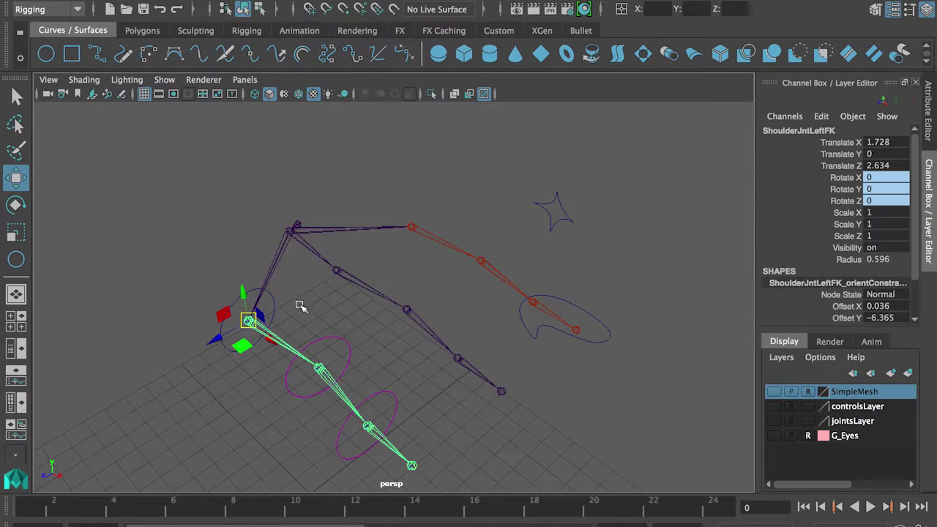
click(363, 285)
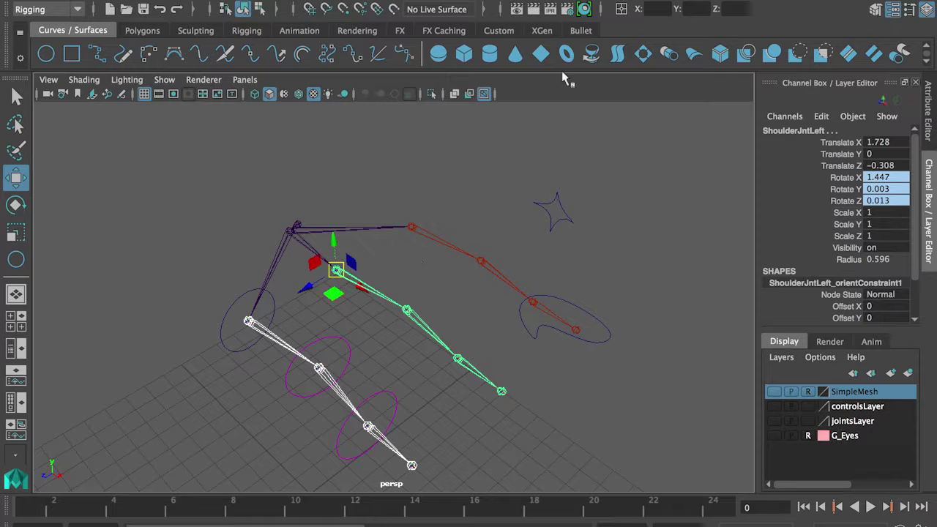
click(547, 7)
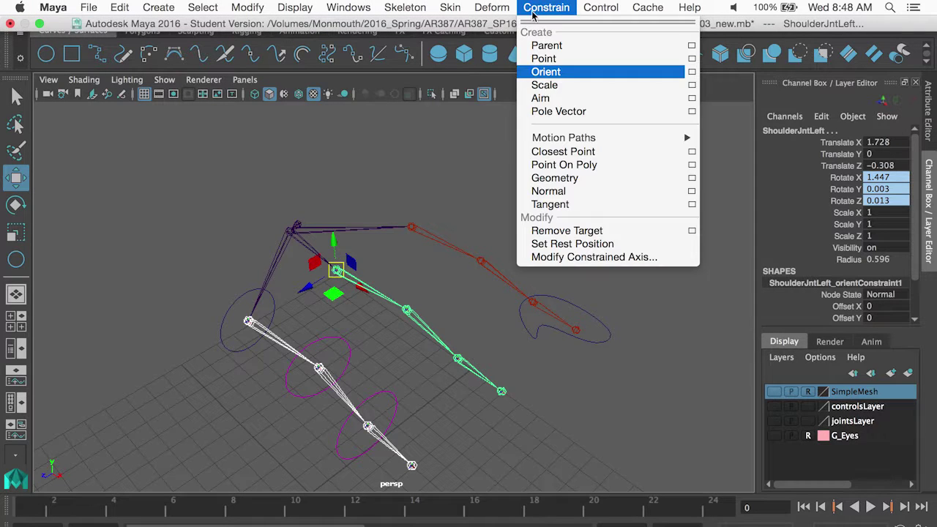
click(553, 69)
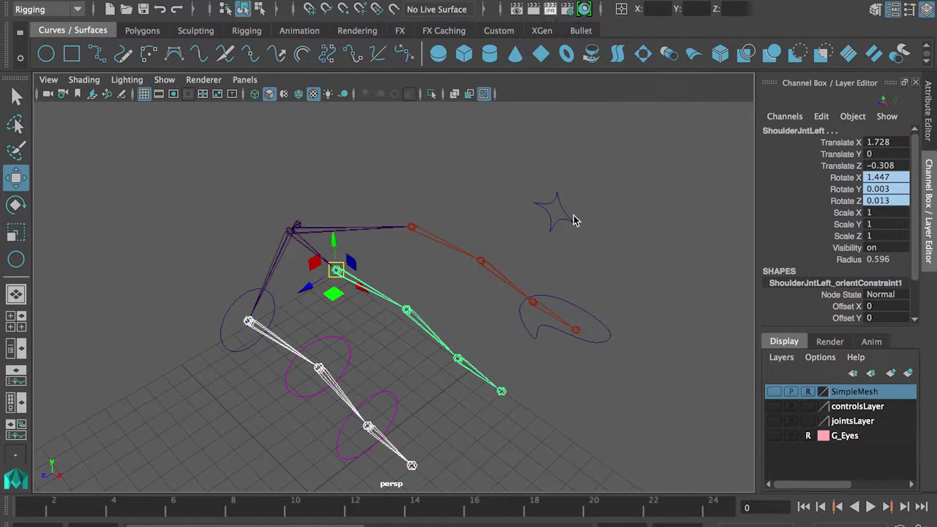
Select only ShoulderJntLeft and examine the IK and FK weights of its orient constraint.
click(396, 277)
click(359, 285)
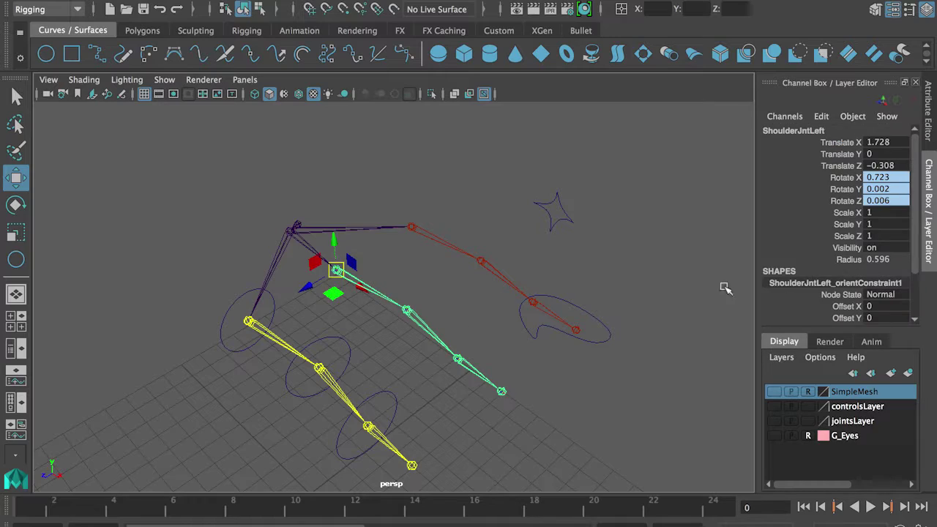
drag(913, 213, 913, 268)
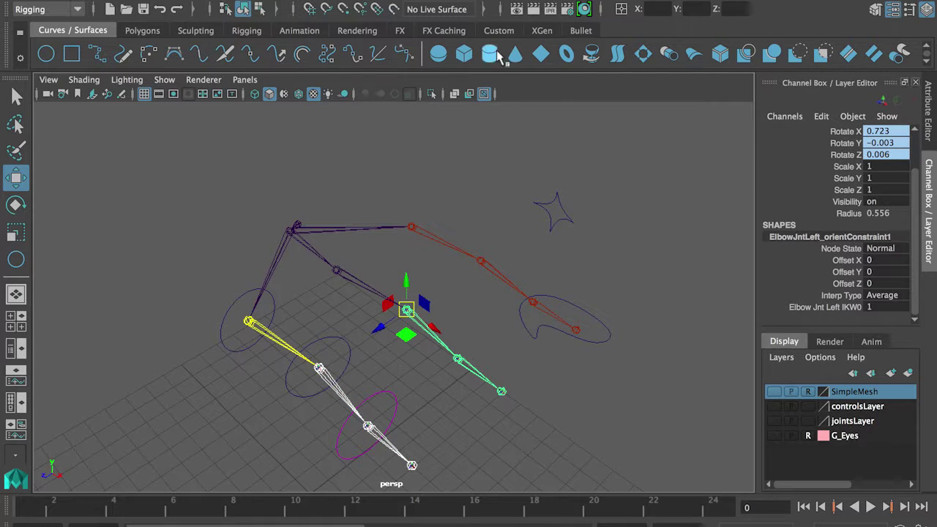
Orient-constrain ElbowJntLeft to ElbowJntLeftFK and WristJntLeft to WristJntLeftFK.
click(545, 8)
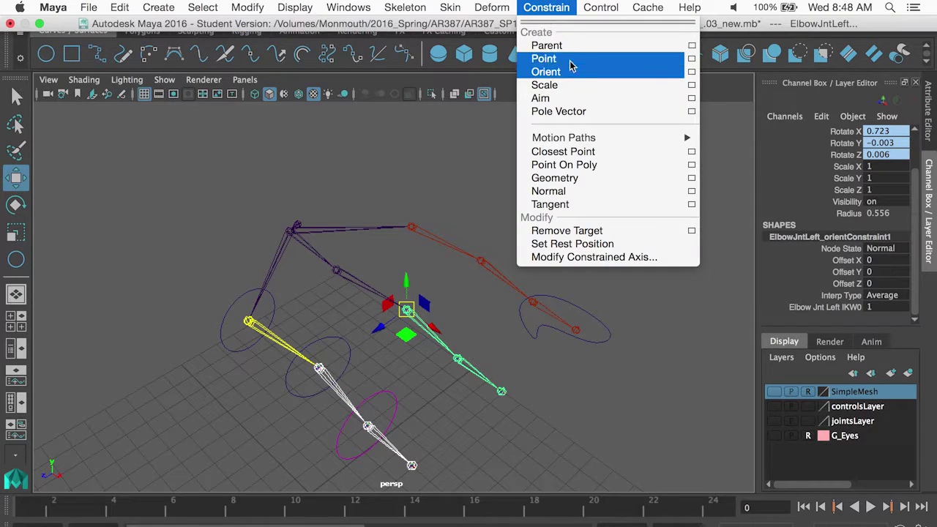
click(571, 69)
click(369, 430)
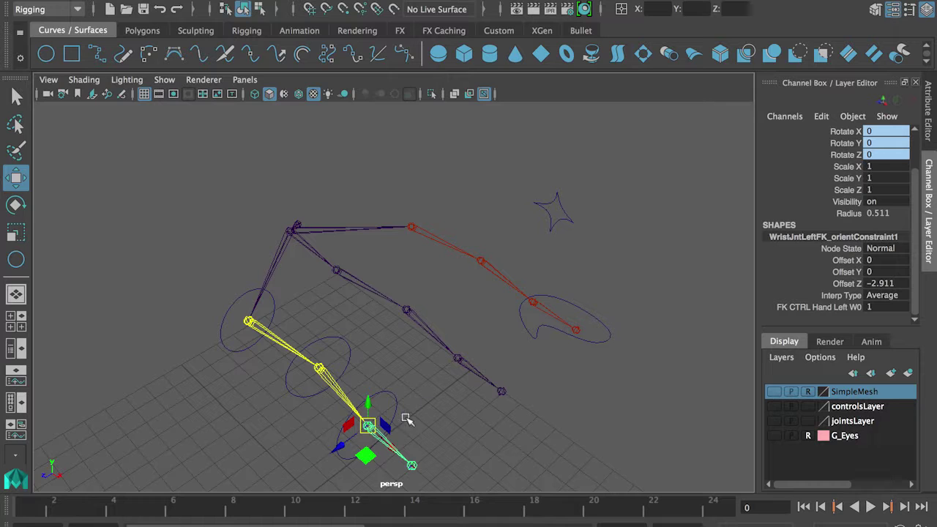
shift+click(470, 366)
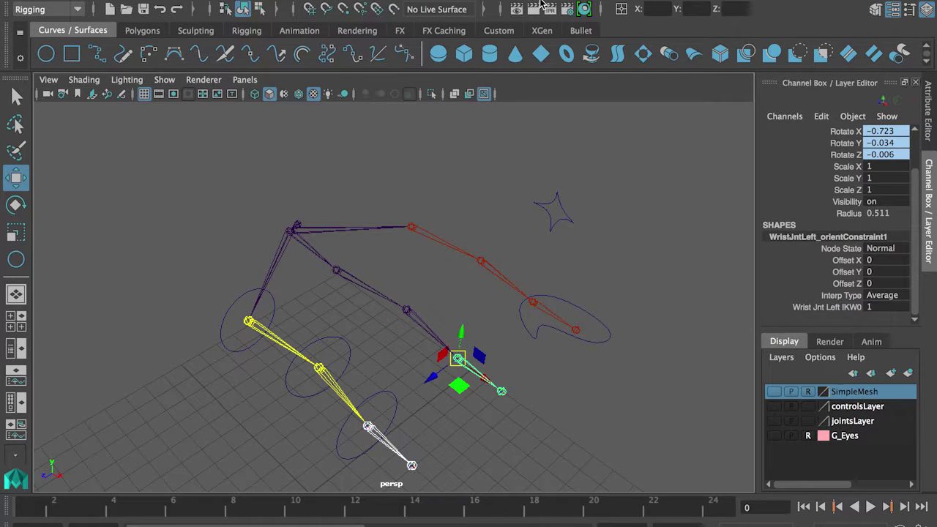
click(545, 7)
click(560, 71)
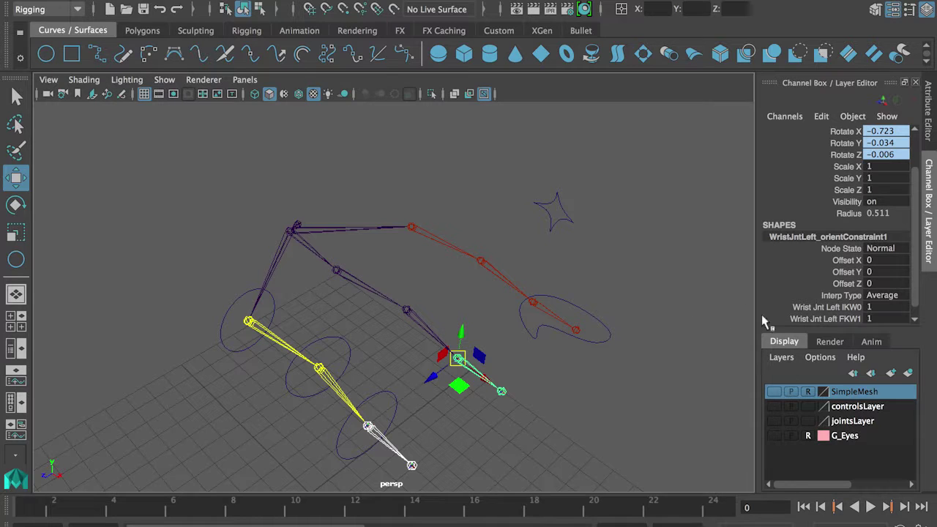
Move the IK_CTRL_HandLeft control to test the main arm with both constraint targets, and undo the move.
click(577, 340)
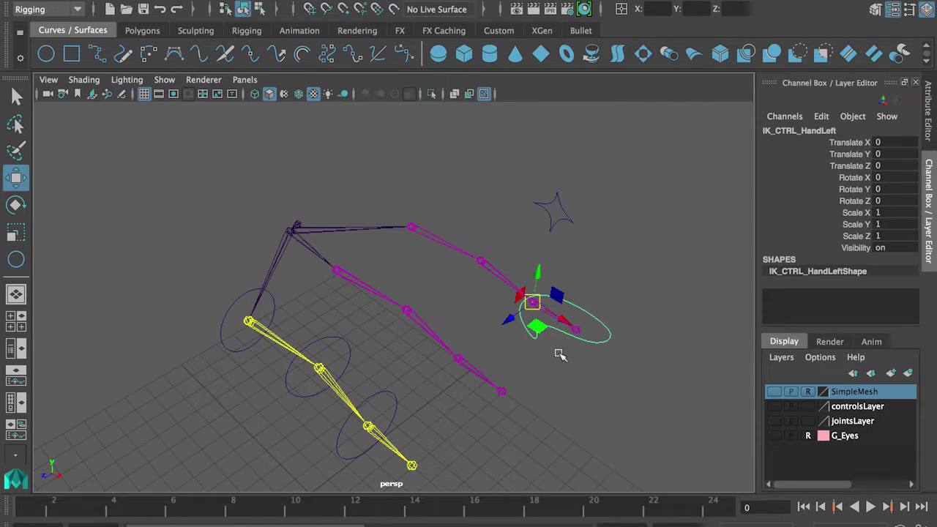
drag(533, 303, 509, 274)
key(ctrl+z)
Rotate the FK_CTRL_ShoulderLeft control to test how the main arm follows the FK chain, and undo the rotation.
click(274, 308)
click(272, 296)
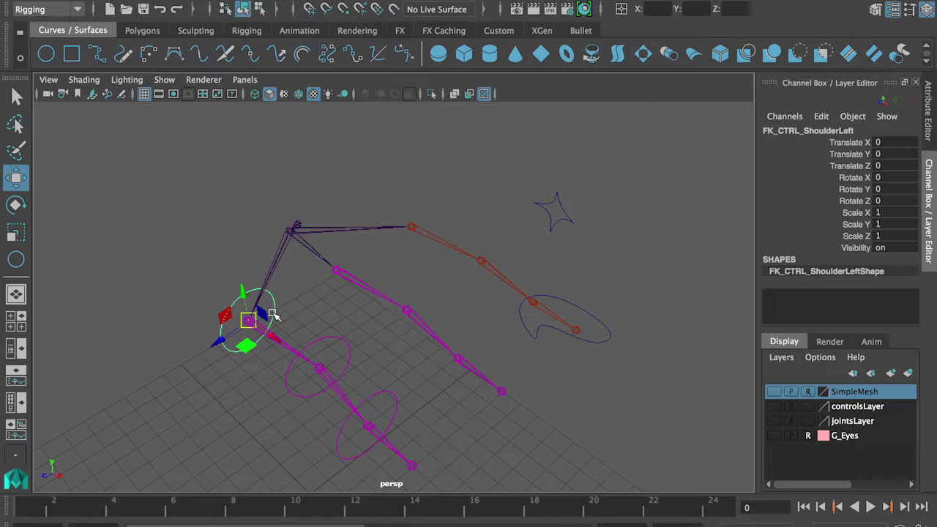
key(e)
mouse_move(268, 320)
mouse_down()
mouse_move(249, 313)
mouse_move(255, 303)
mouse_move(263, 320)
mouse_up()
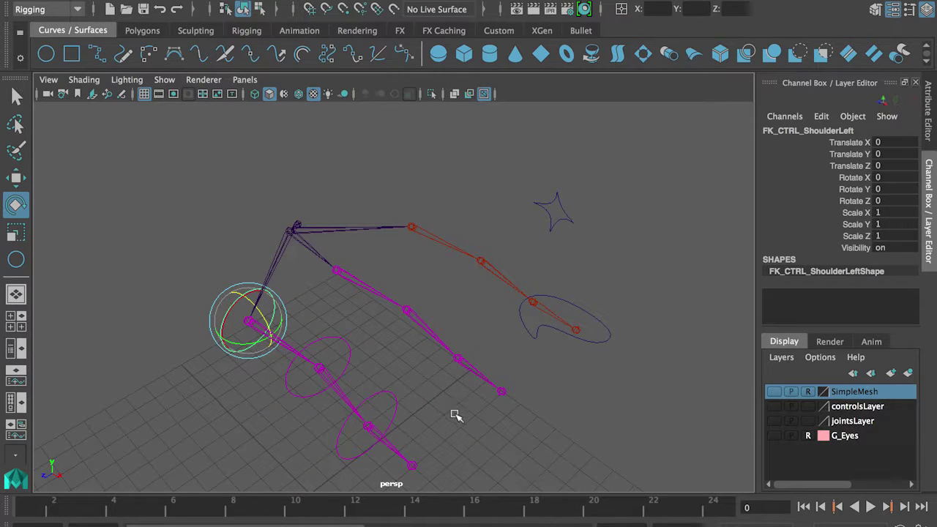
Set the Shoulder Jnt Left IKW0 weight of ShoulderJntLeft's orient constraint to 0.
click(366, 287)
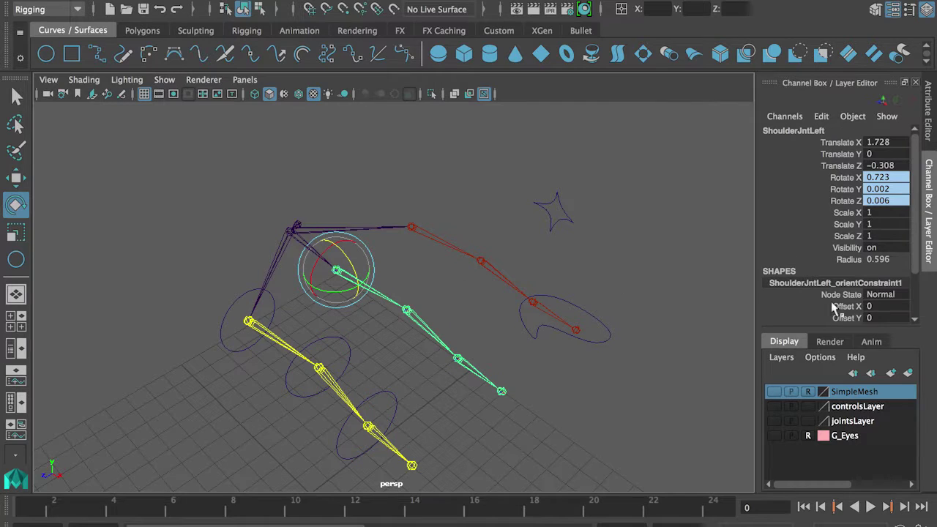
drag(908, 248, 916, 308)
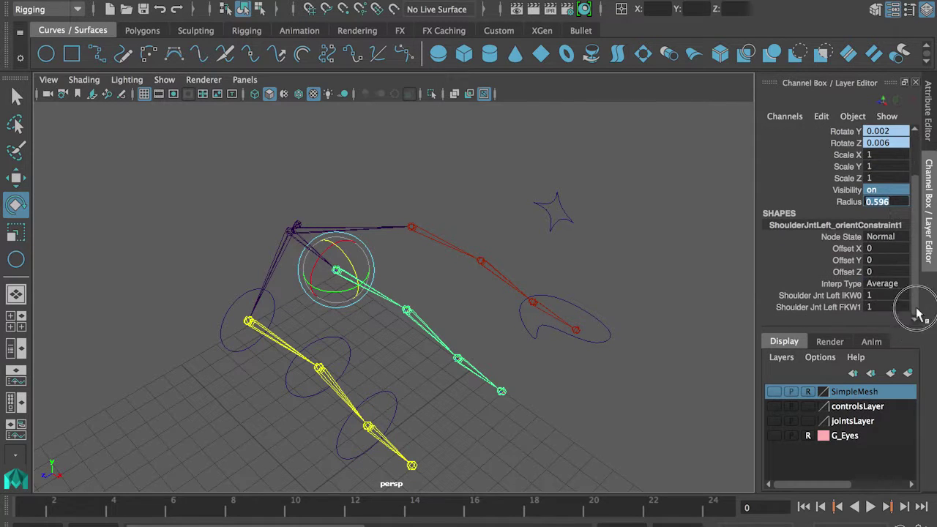
click(884, 295)
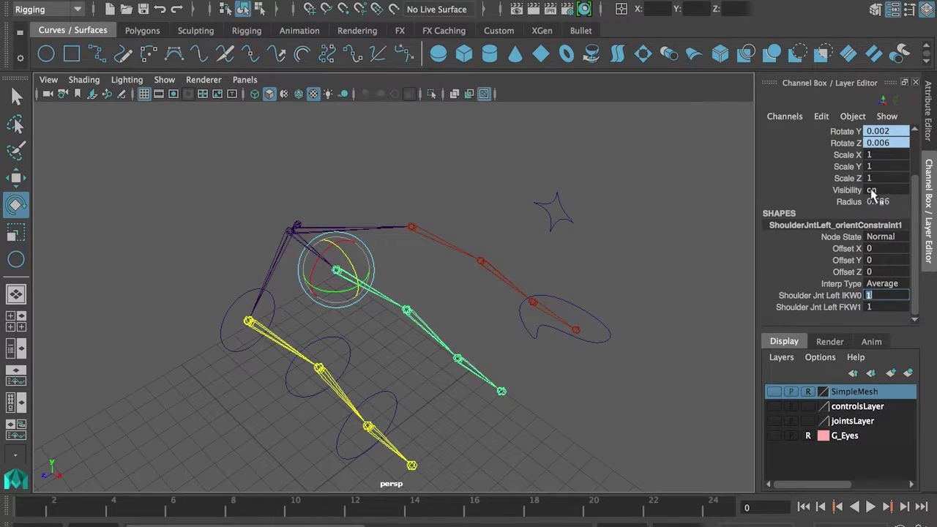
key(Tab)
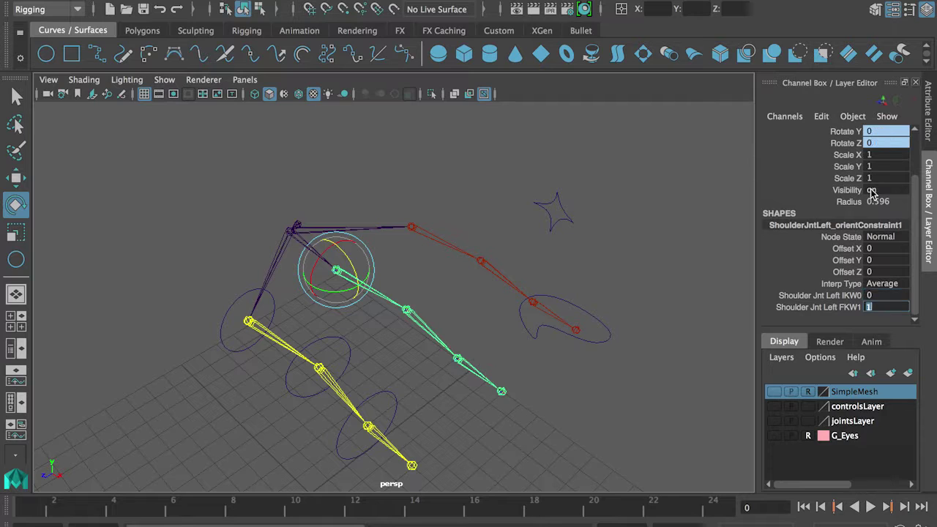
Set the Elbow Jnt Left IKW0 weight of ElbowJntLeft's orient constraint to 0.
click(431, 328)
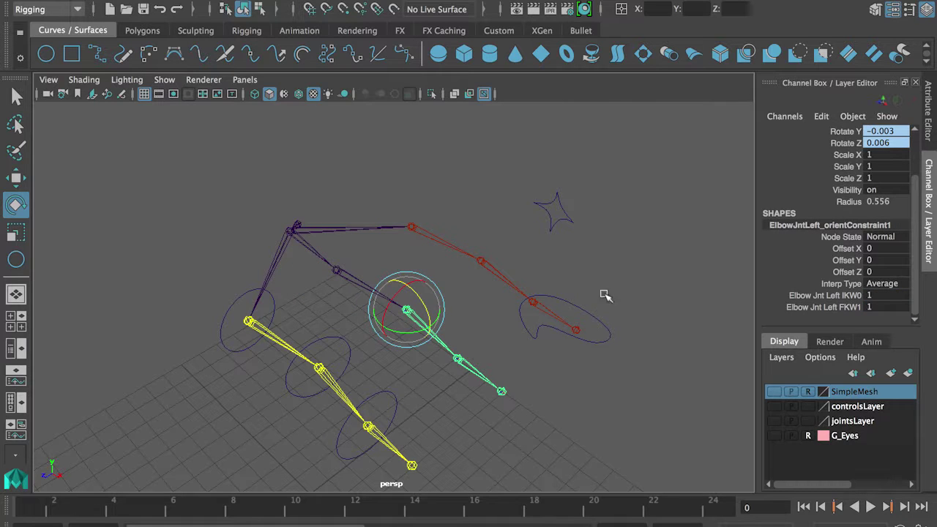
click(870, 295)
text(0)
key(Return)
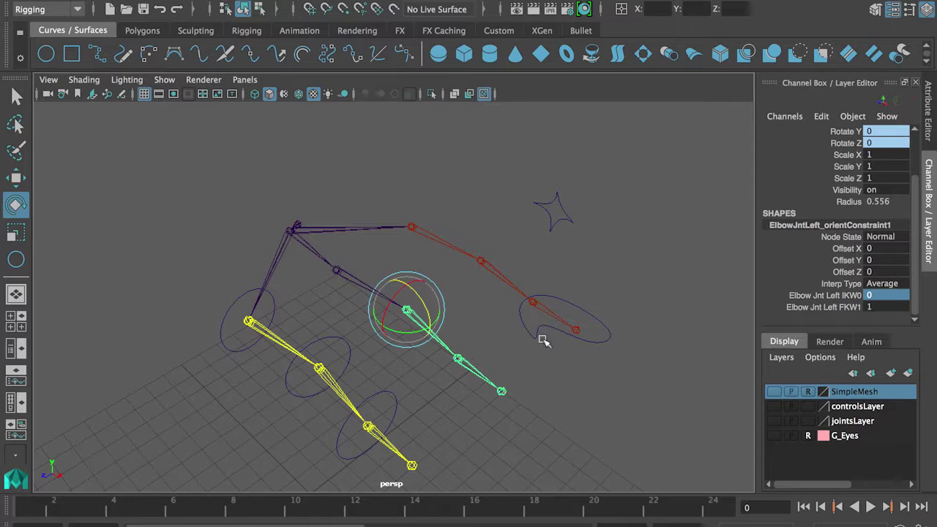
Set the Wrist Jnt Left IKW0 weight of WristJntLeft's orient constraint to 0.
click(479, 372)
click(872, 295)
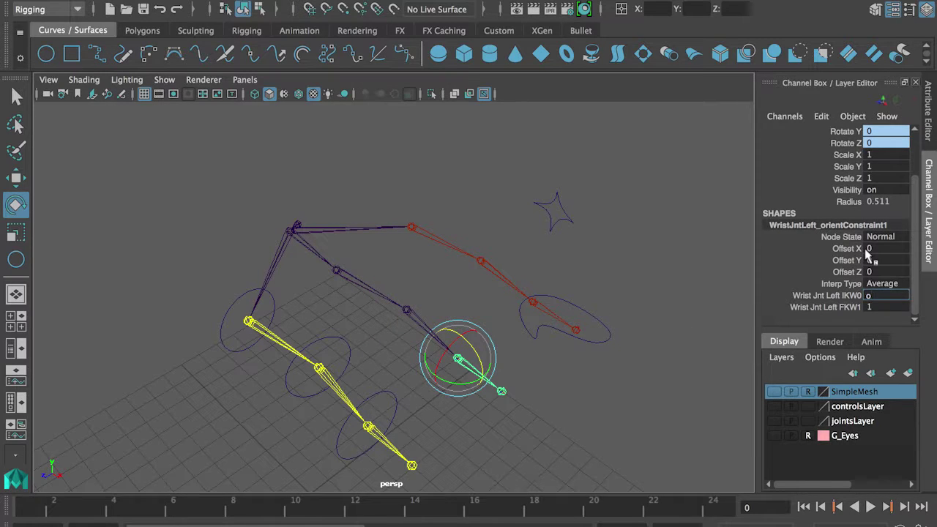
text(o)
key(Return)
text(0)
key(Return)
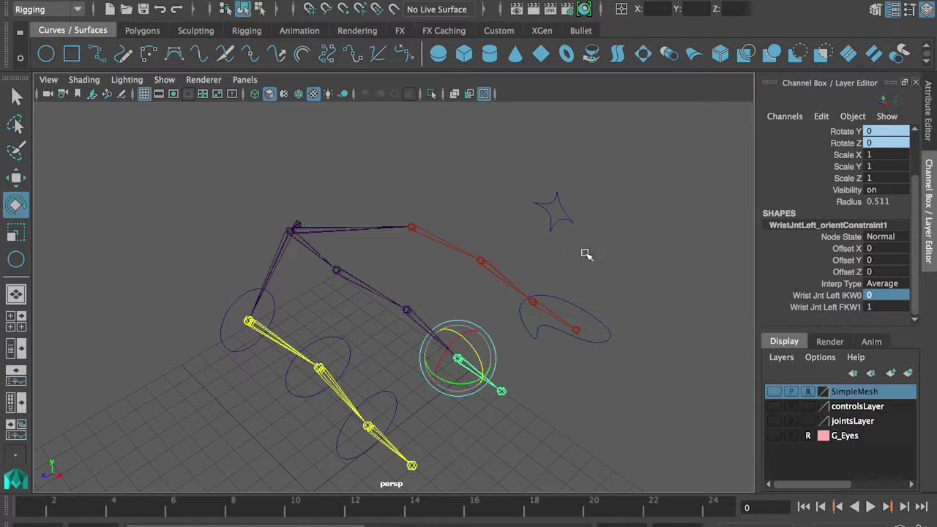
Move the IK_CTRL_HandLeft control to test the main arm with its IK weights at 0, and undo the move.
click(591, 322)
key(w)
drag(538, 315, 542, 274)
key(ctrl+z)
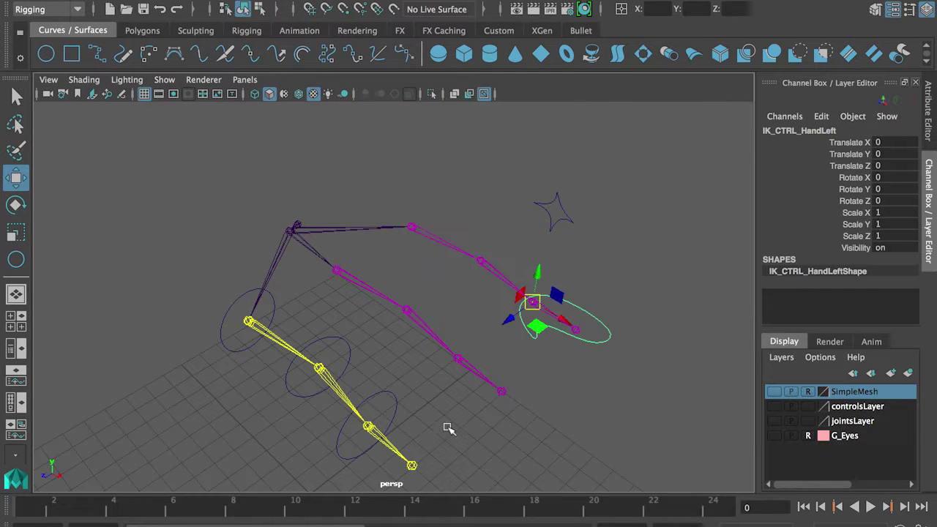
Rotate FK_CTRL_ShoulderLeft about 4.6 degrees in Y to test the main arm with only FK weights active, and undo the rotation.
click(277, 316)
click(230, 305)
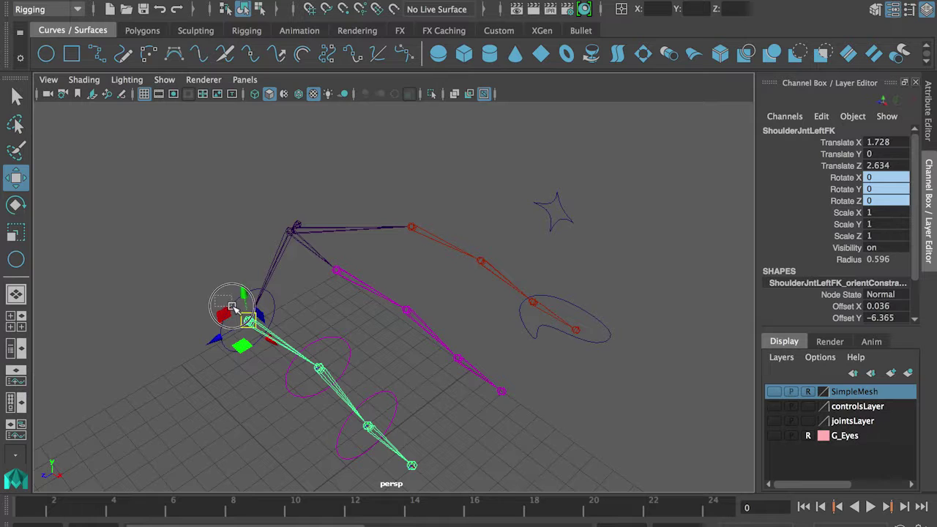
key(e)
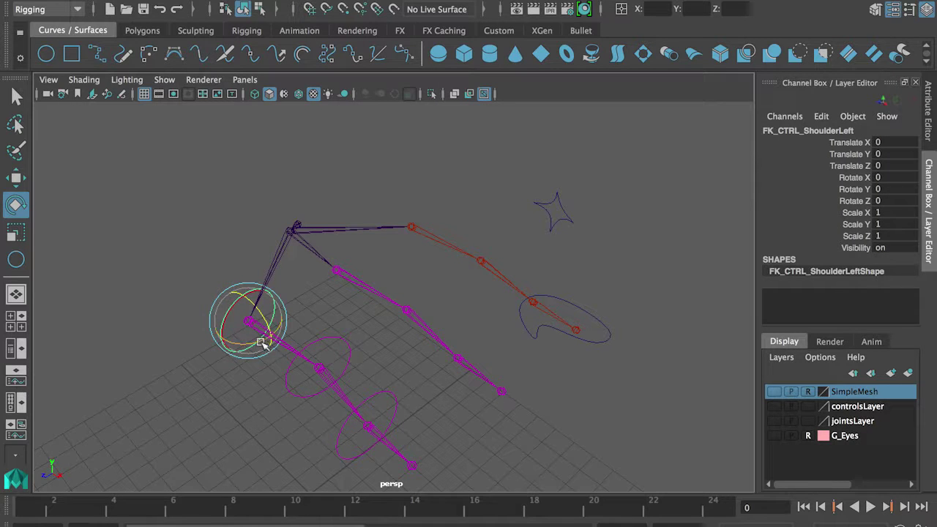
mouse_move(268, 331)
mouse_down()
mouse_move(261, 339)
mouse_move(271, 346)
mouse_up()
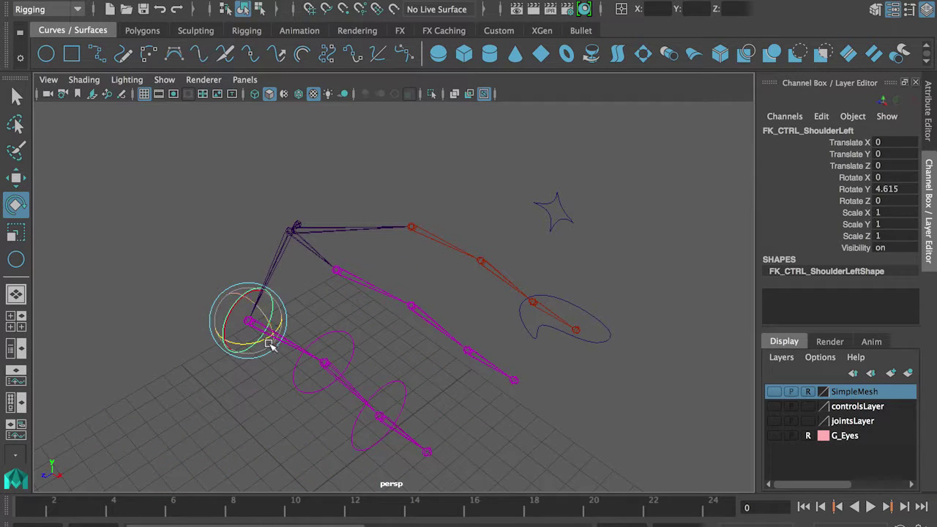
key(super+z)
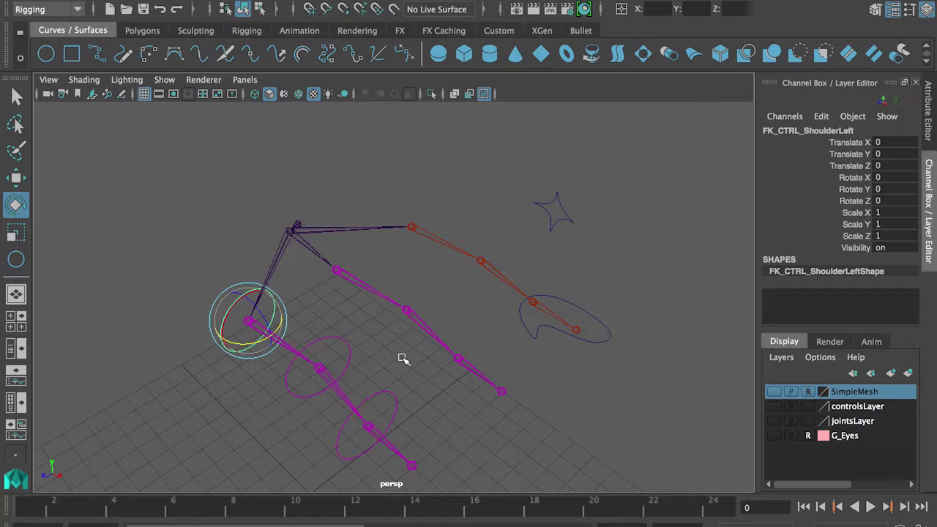
alt+drag(531, 351, 549, 324)
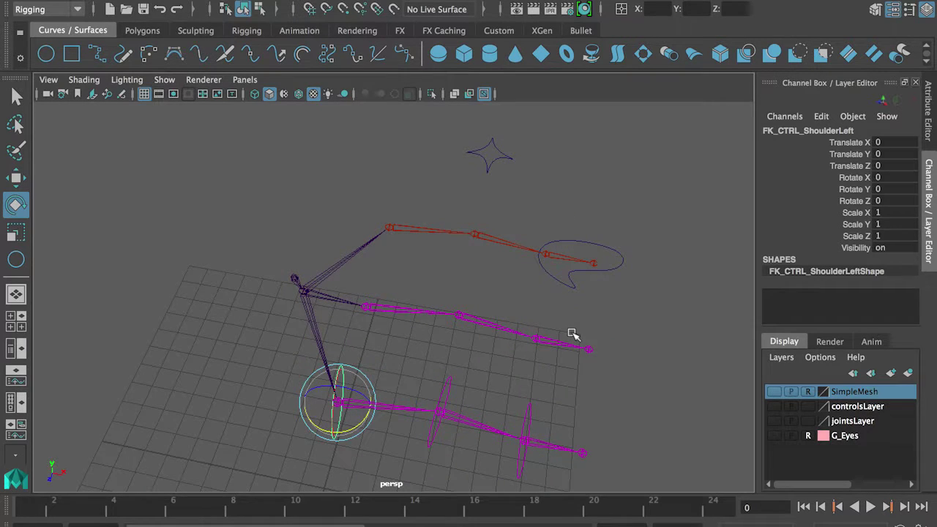